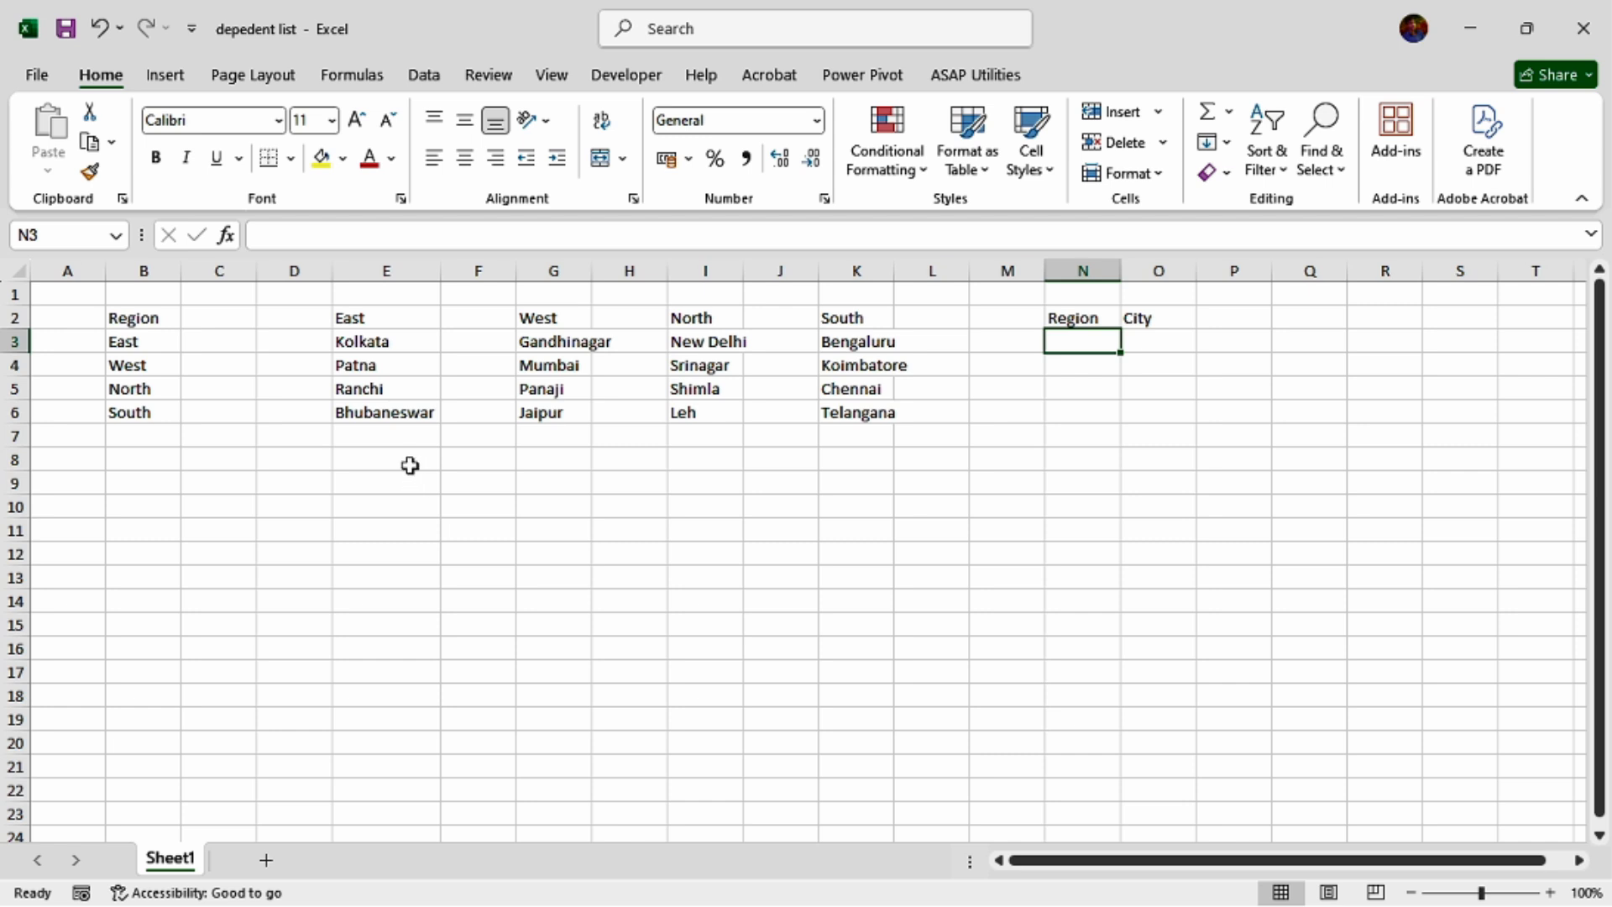
Auto-fit the widths of columns G, I and K to the West, North and South city lists.
drag(134, 317, 133, 413)
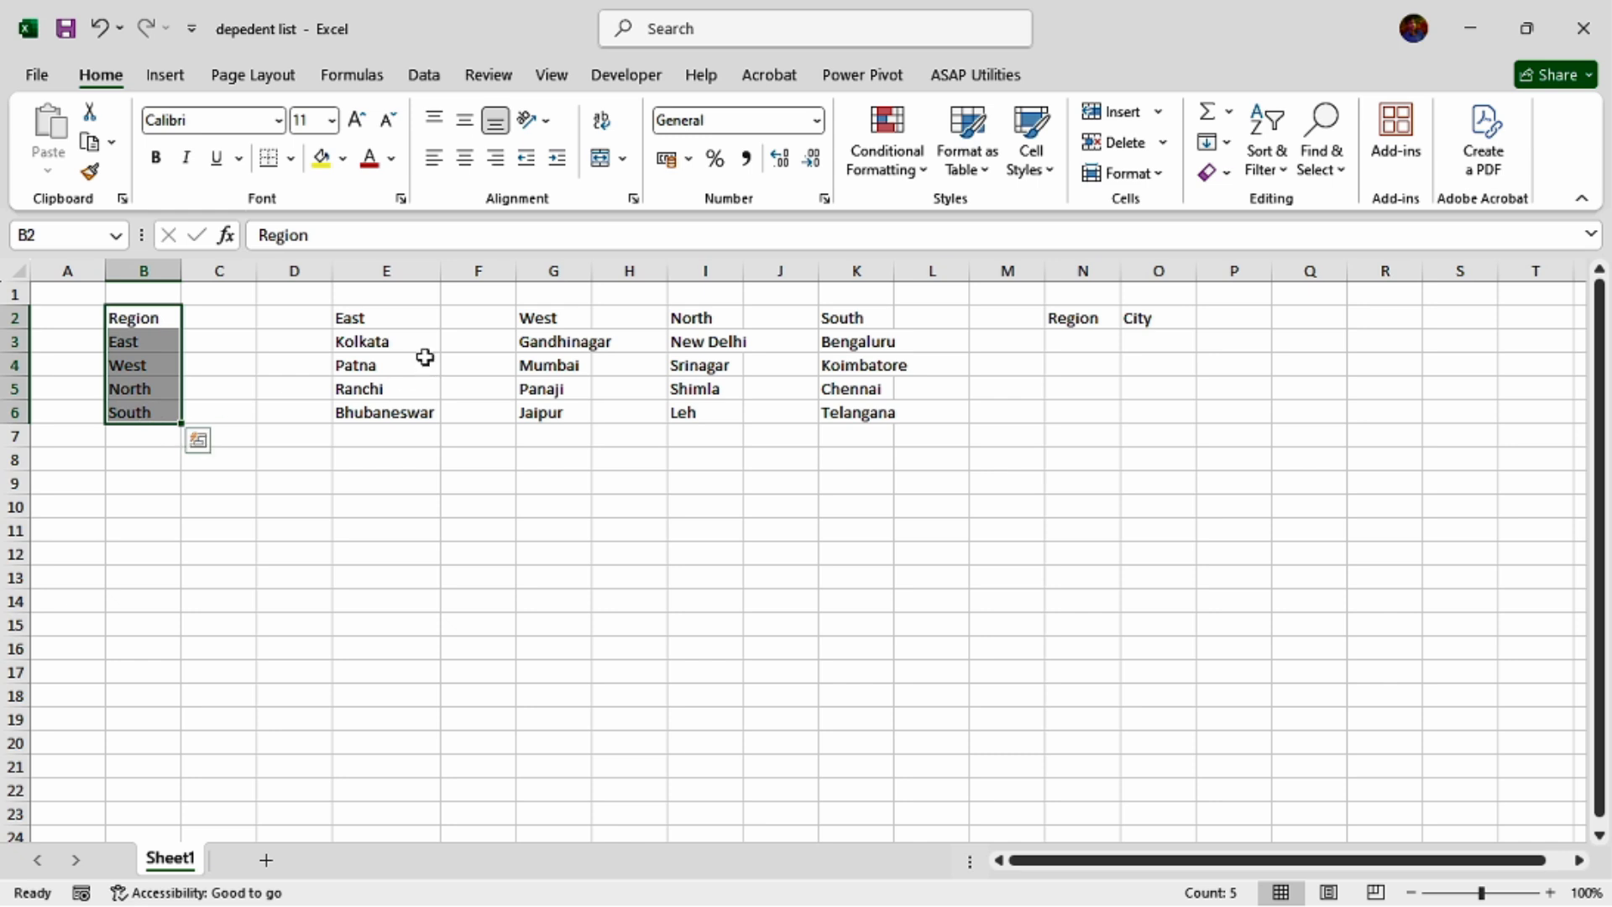
drag(384, 318, 372, 418)
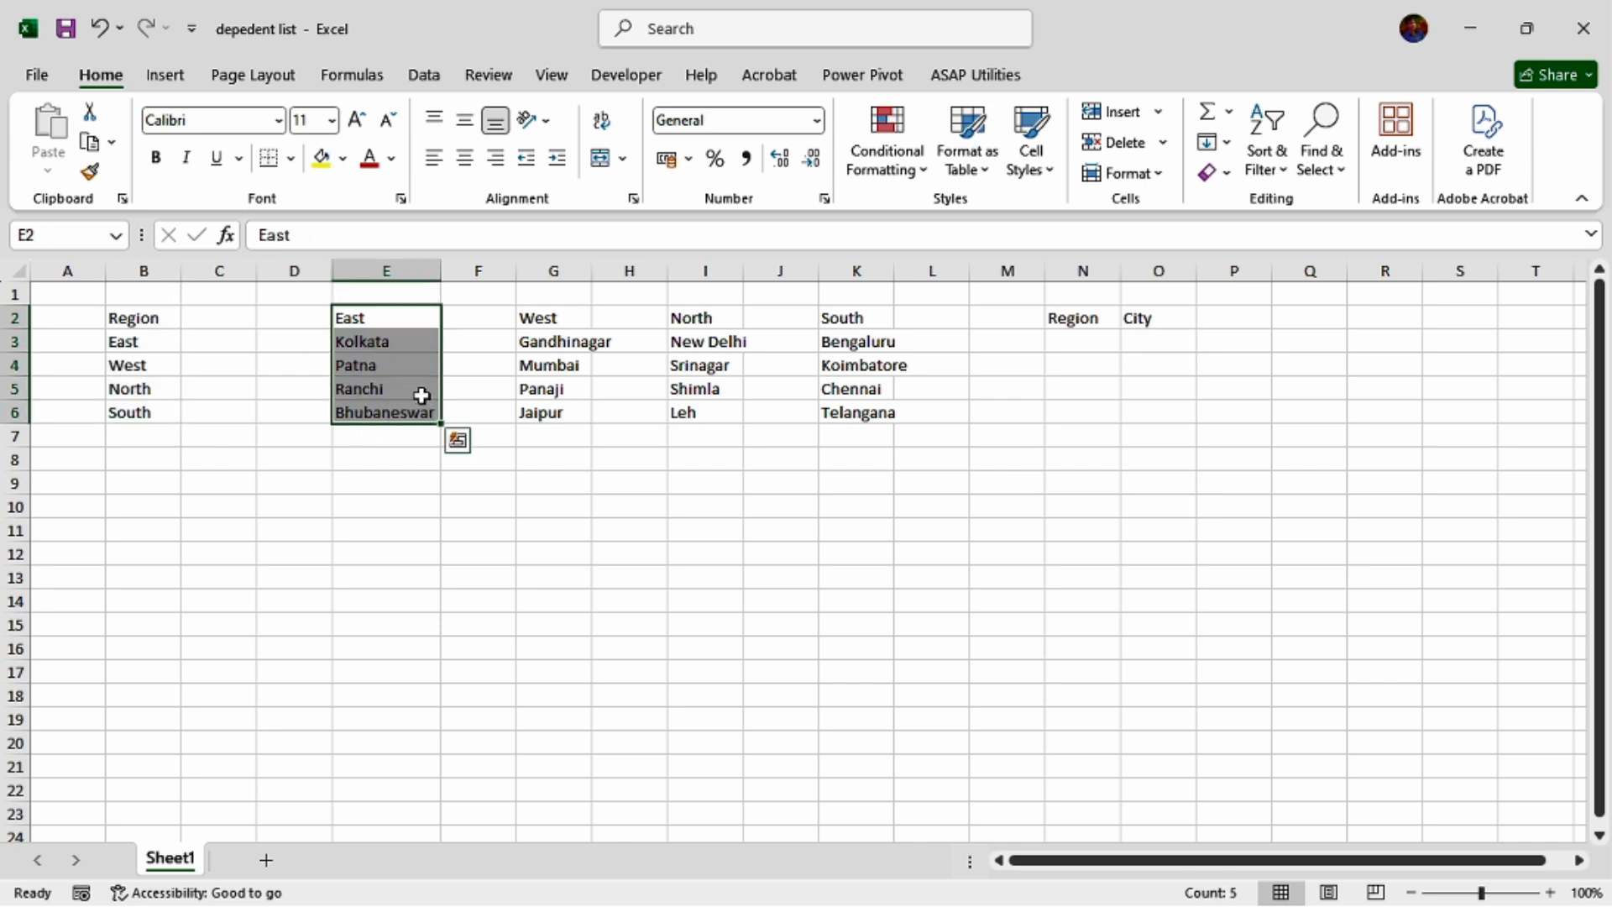
click(560, 321)
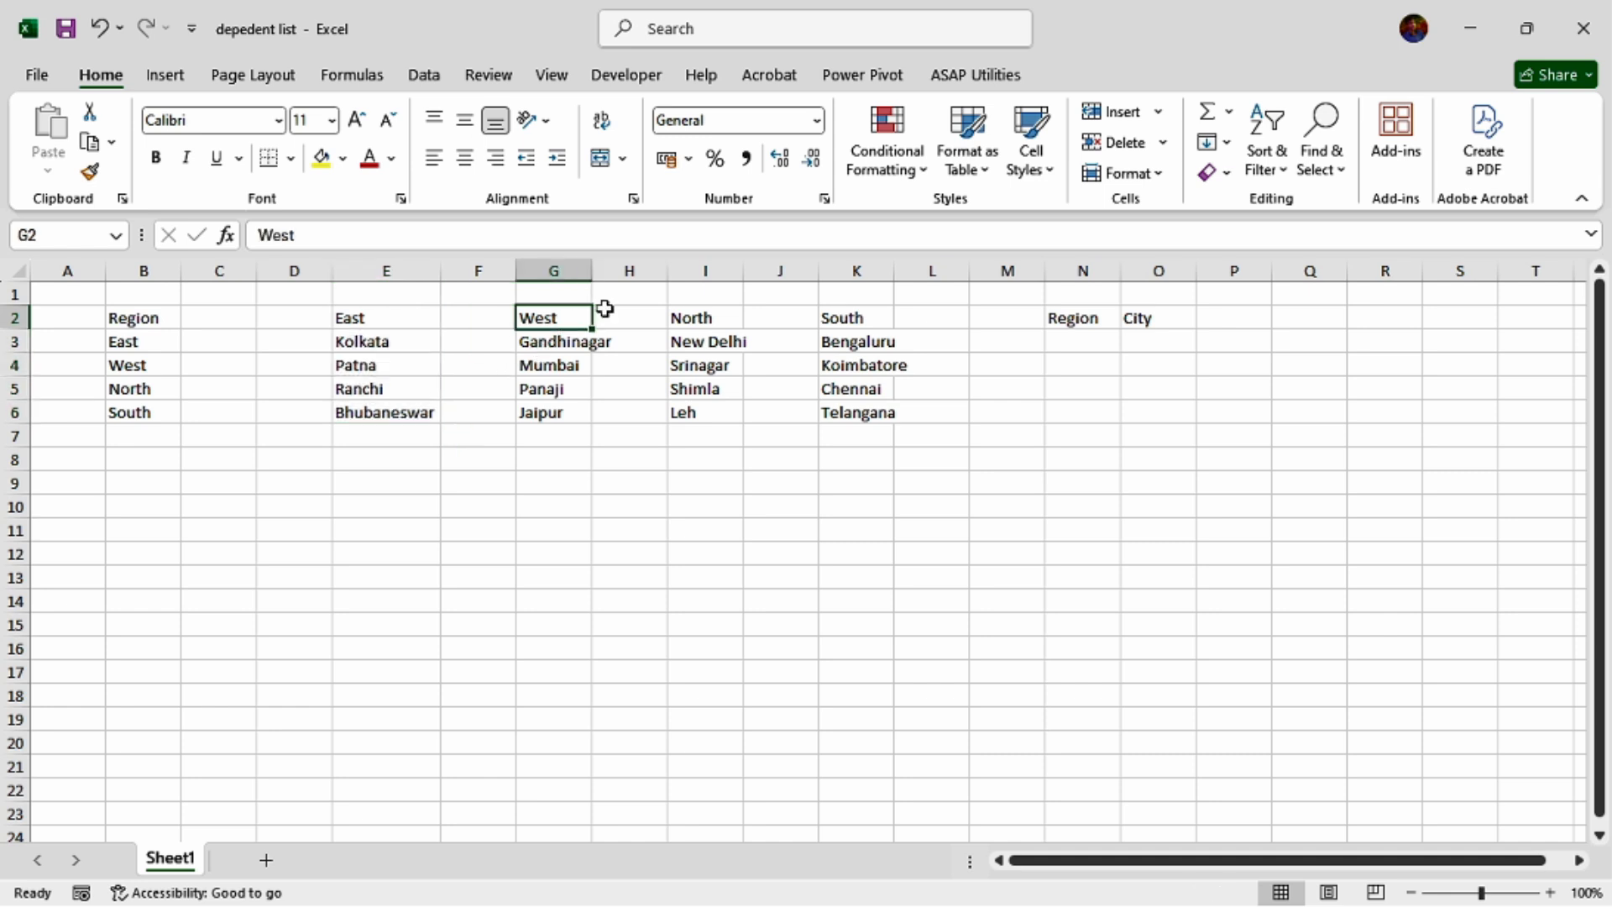
double_click(594, 270)
click(744, 322)
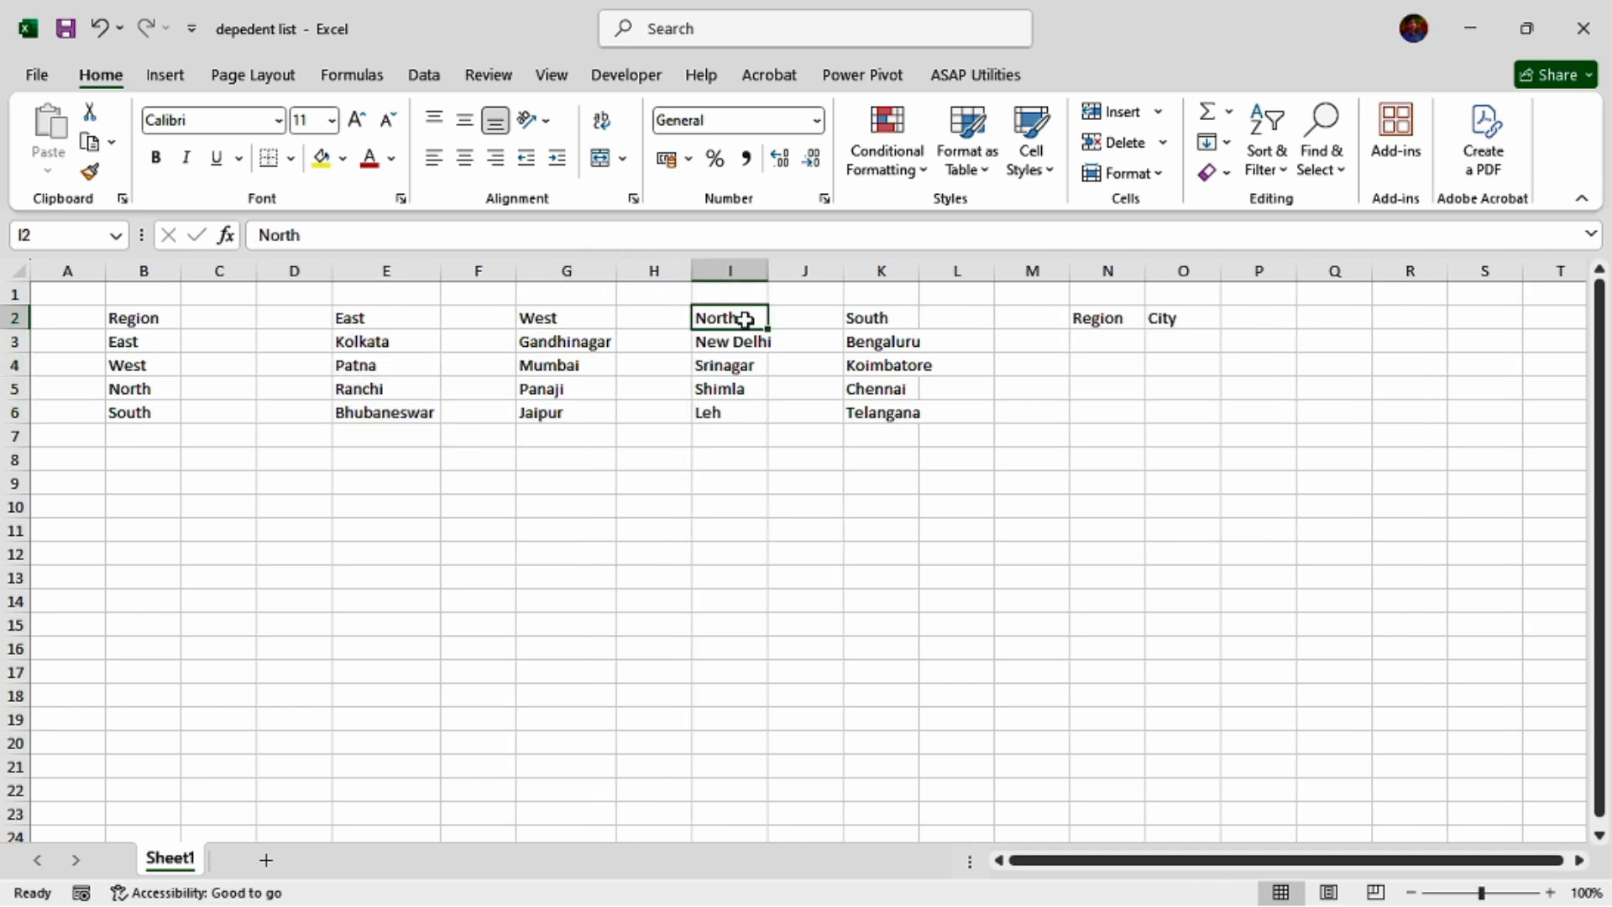
double_click(769, 269)
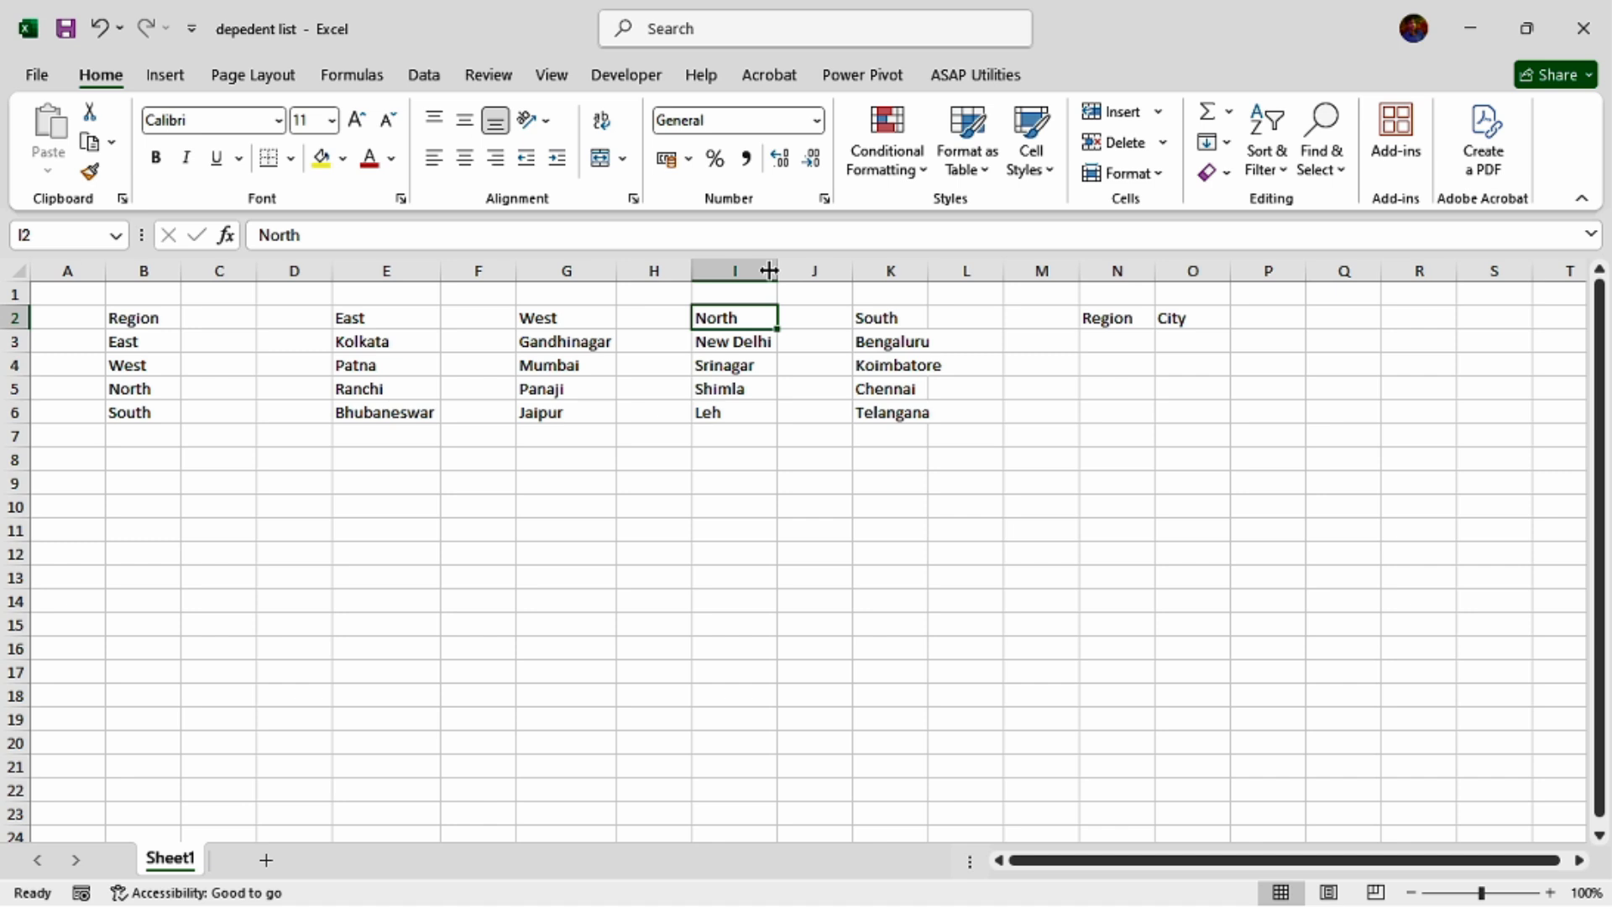
click(911, 319)
double_click(930, 270)
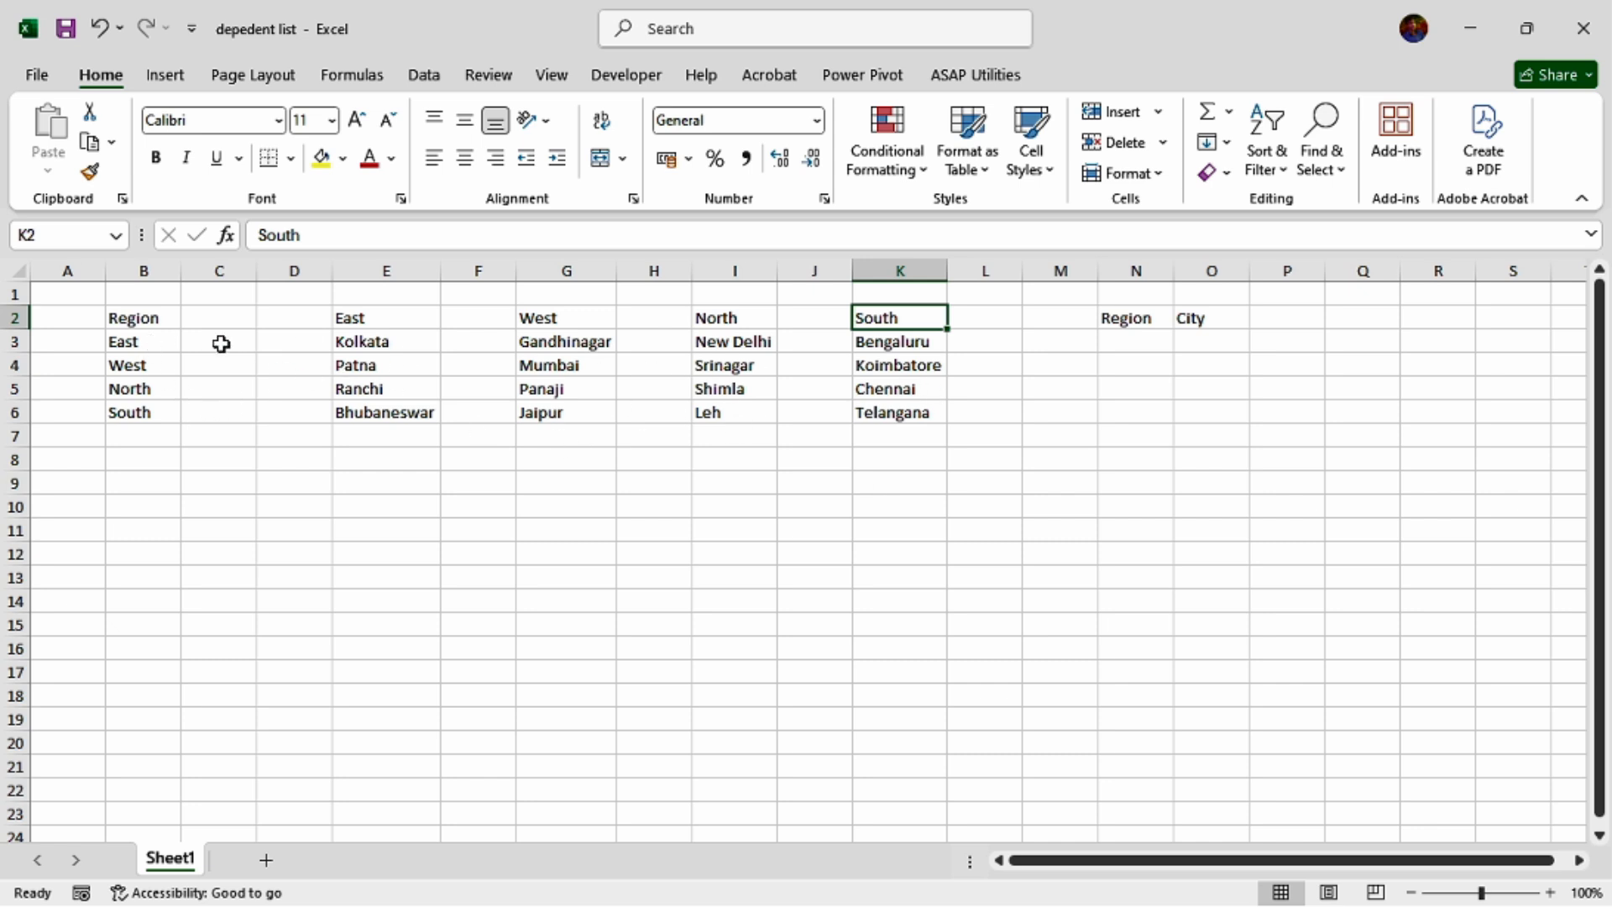
Convert the Region list in B2:B6 into a table with headers.
drag(133, 317, 136, 414)
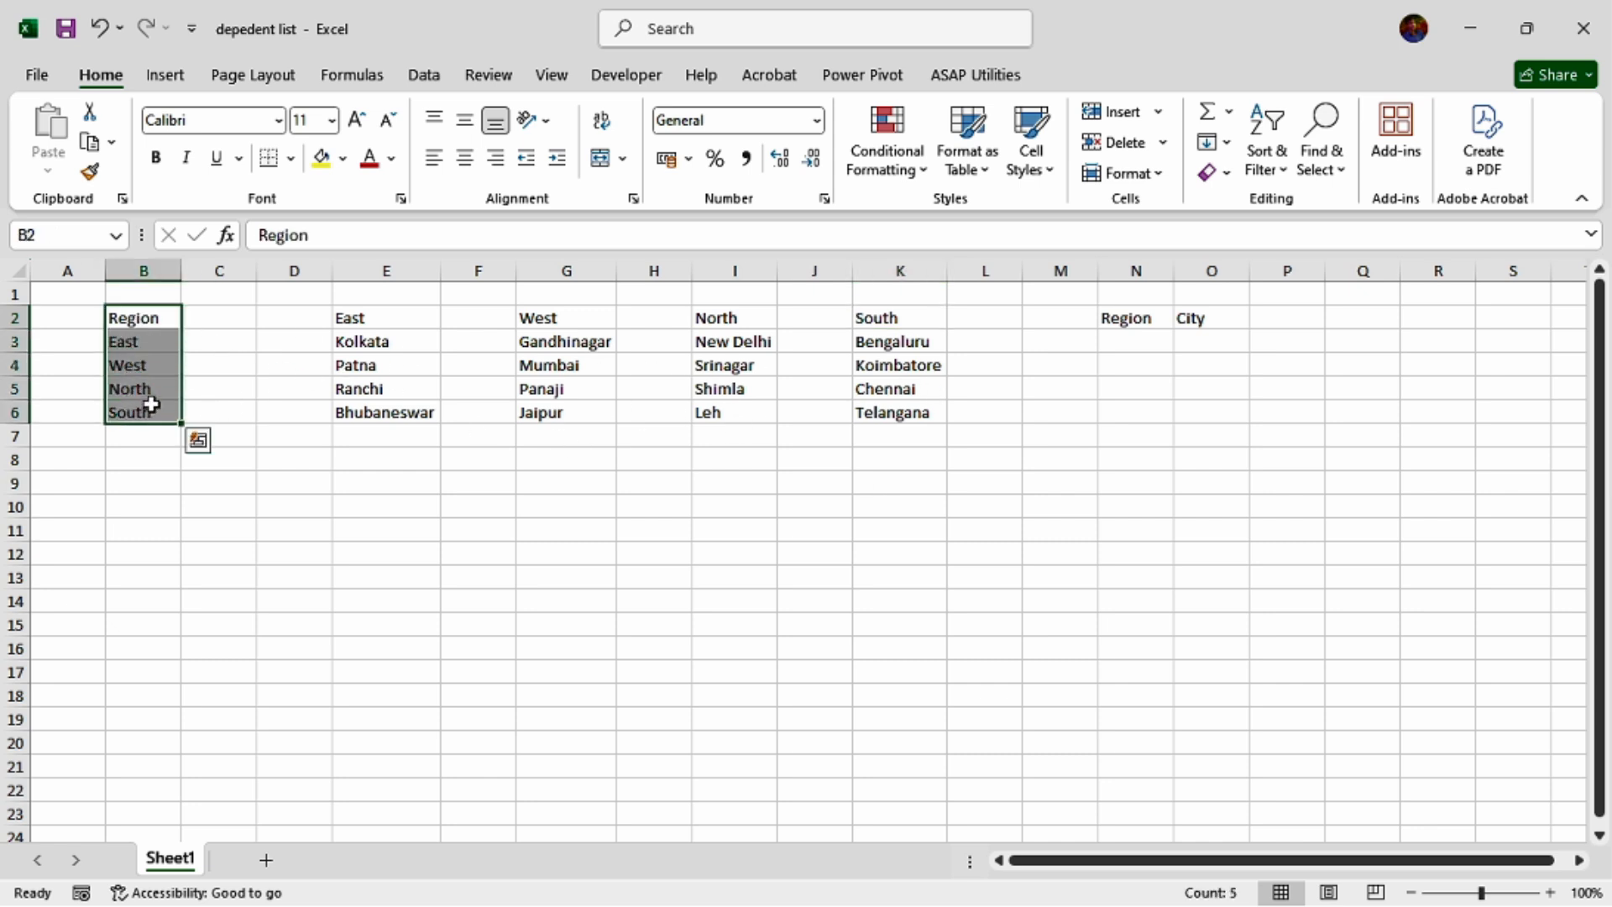
key(ctrl+t)
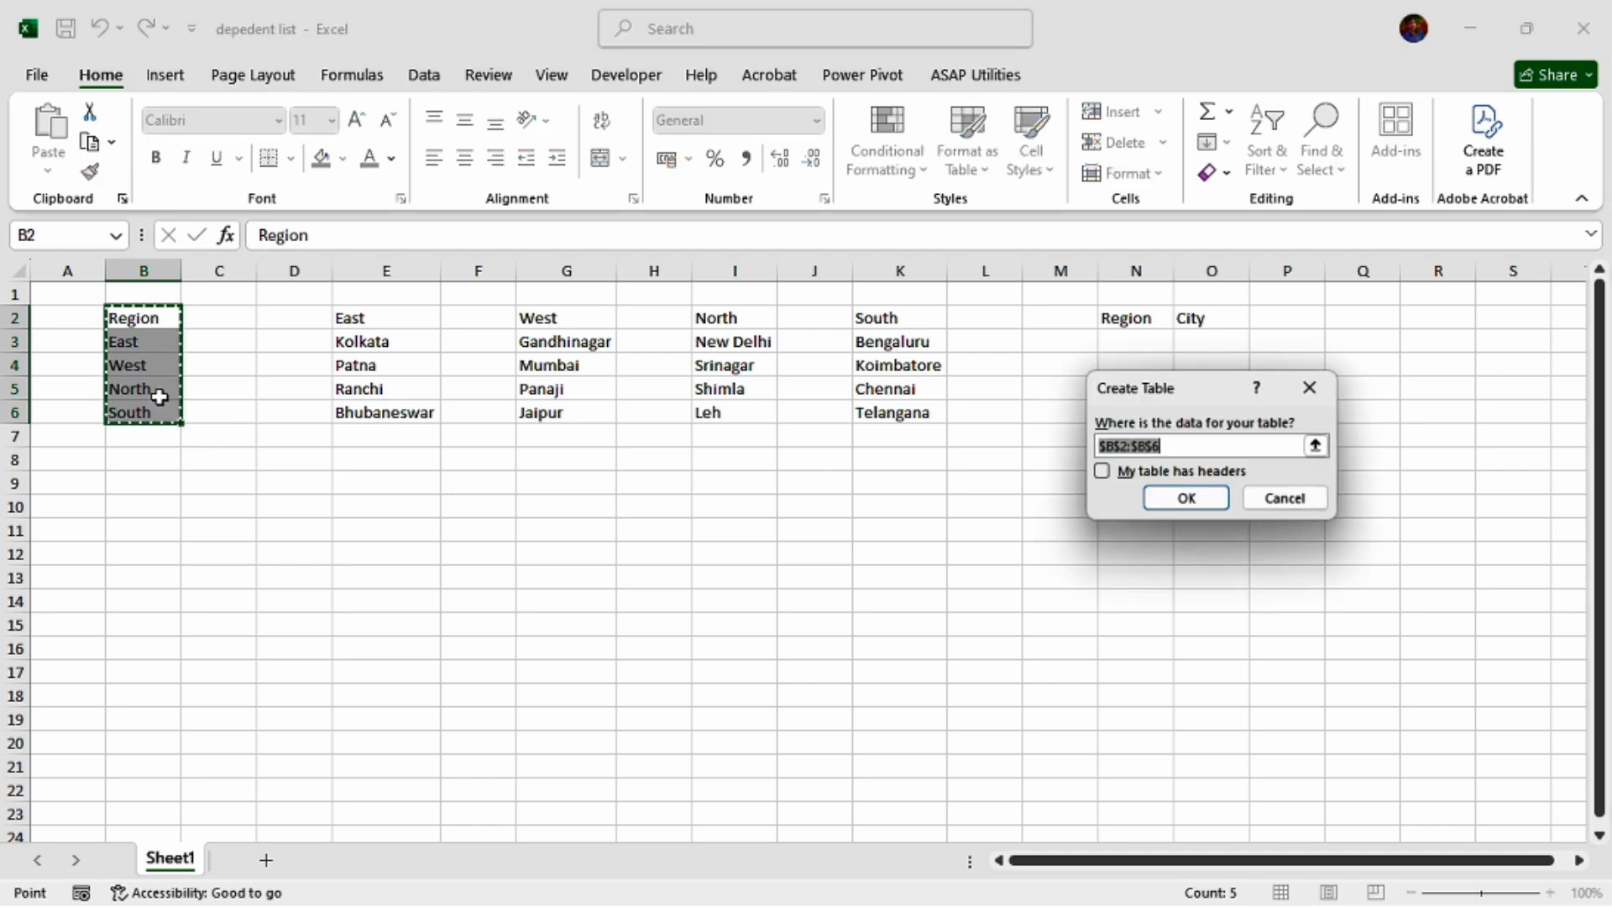
click(1102, 471)
click(1195, 498)
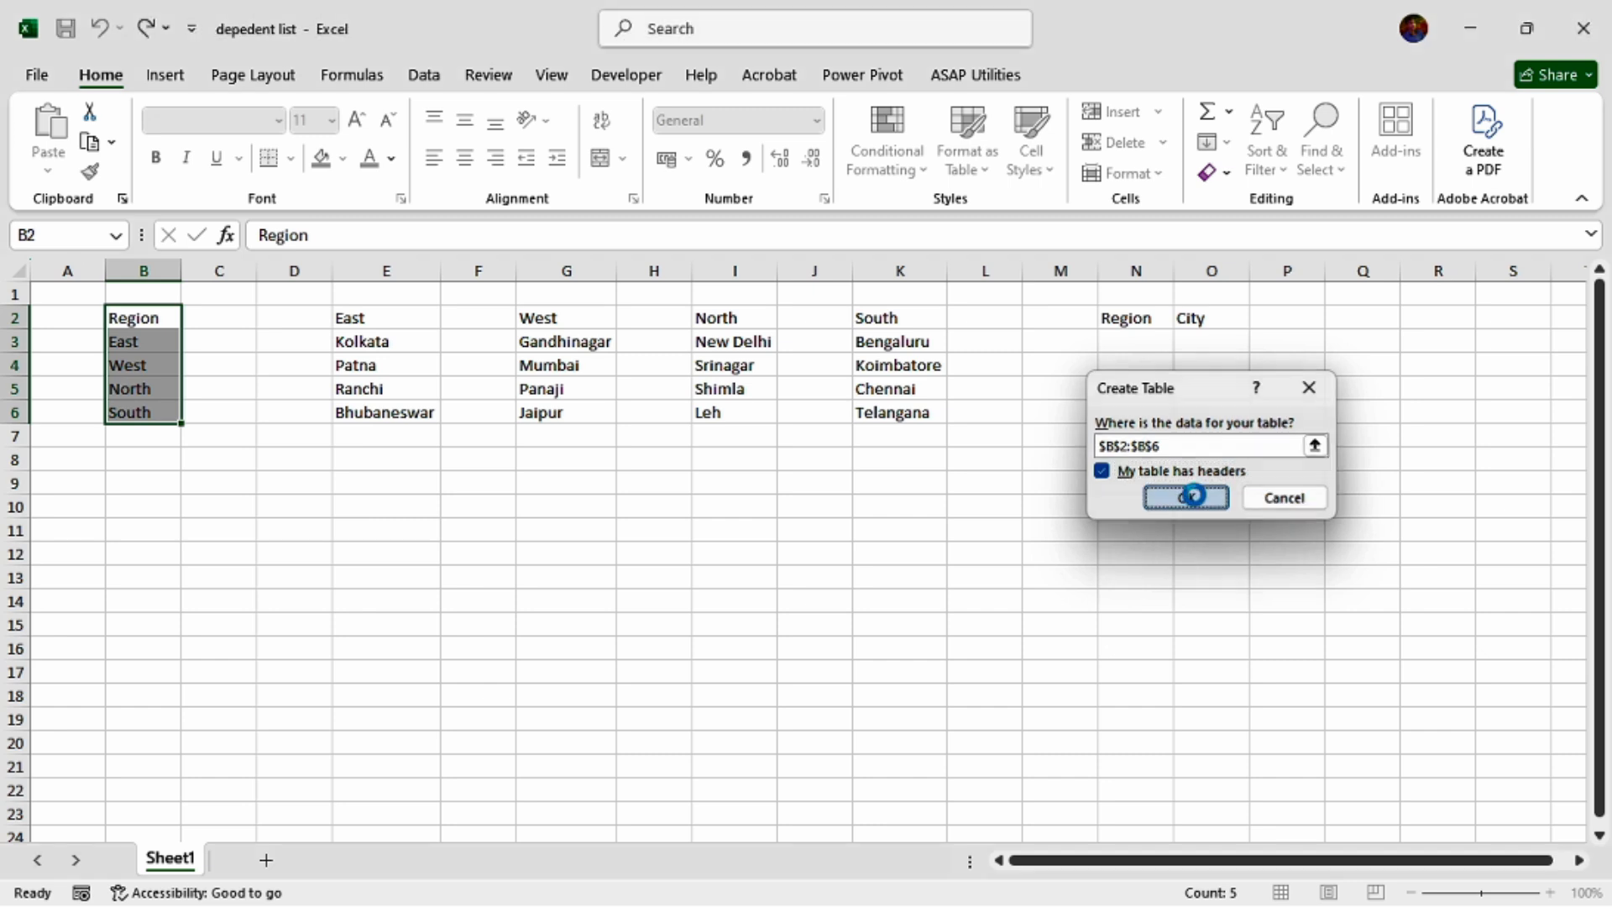
Convert the East city list in E2:E6 into a table with headers.
click(404, 325)
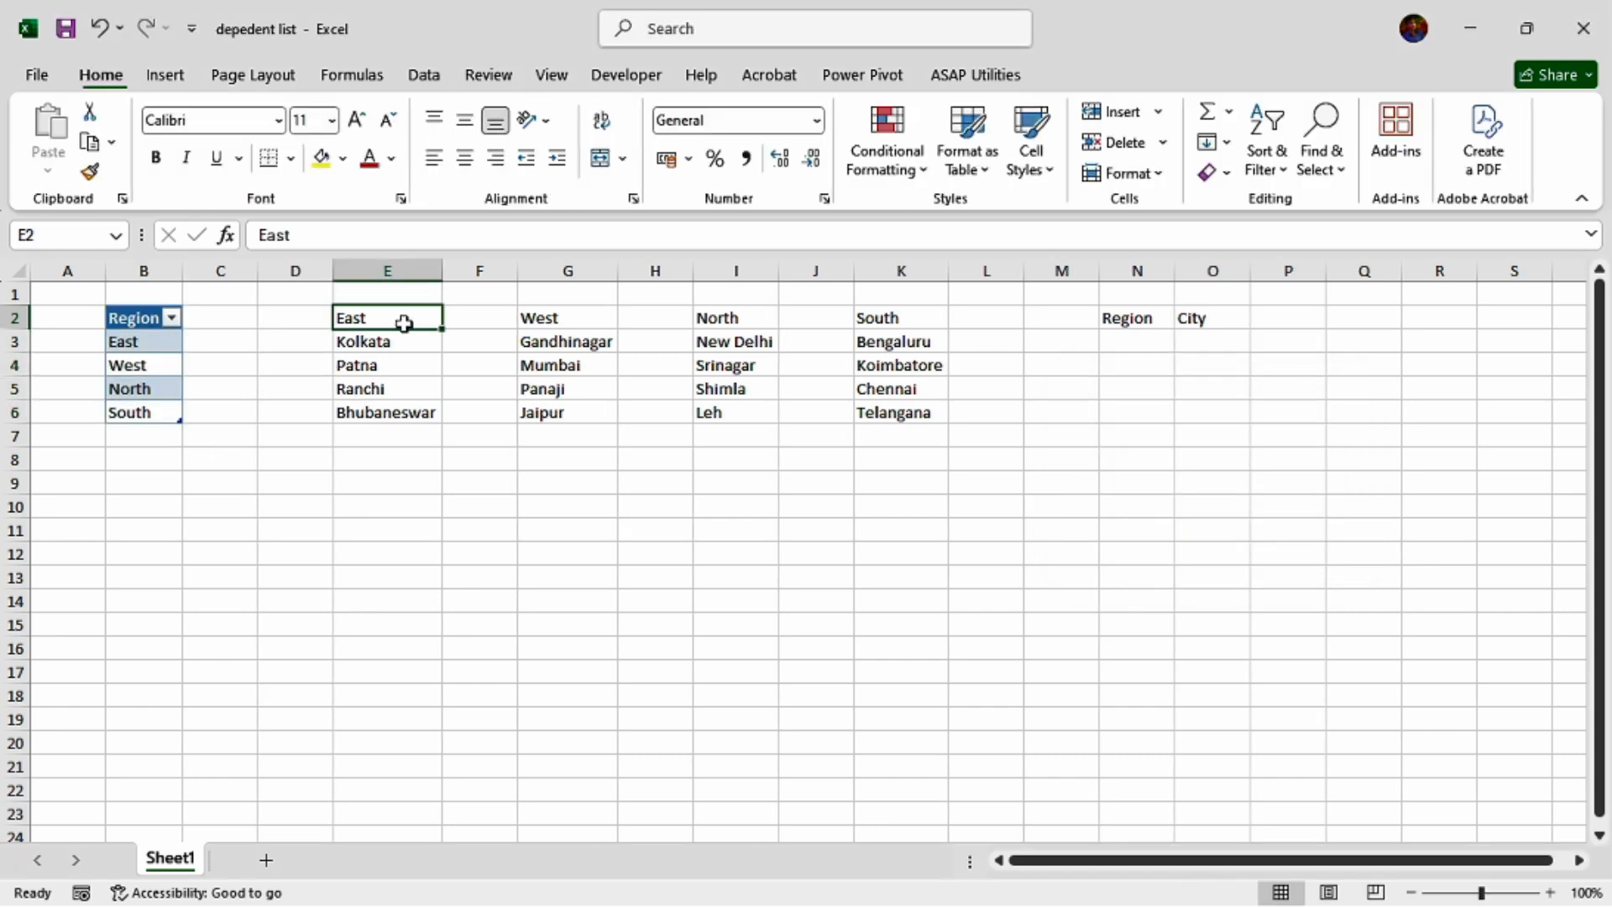
drag(396, 322, 395, 420)
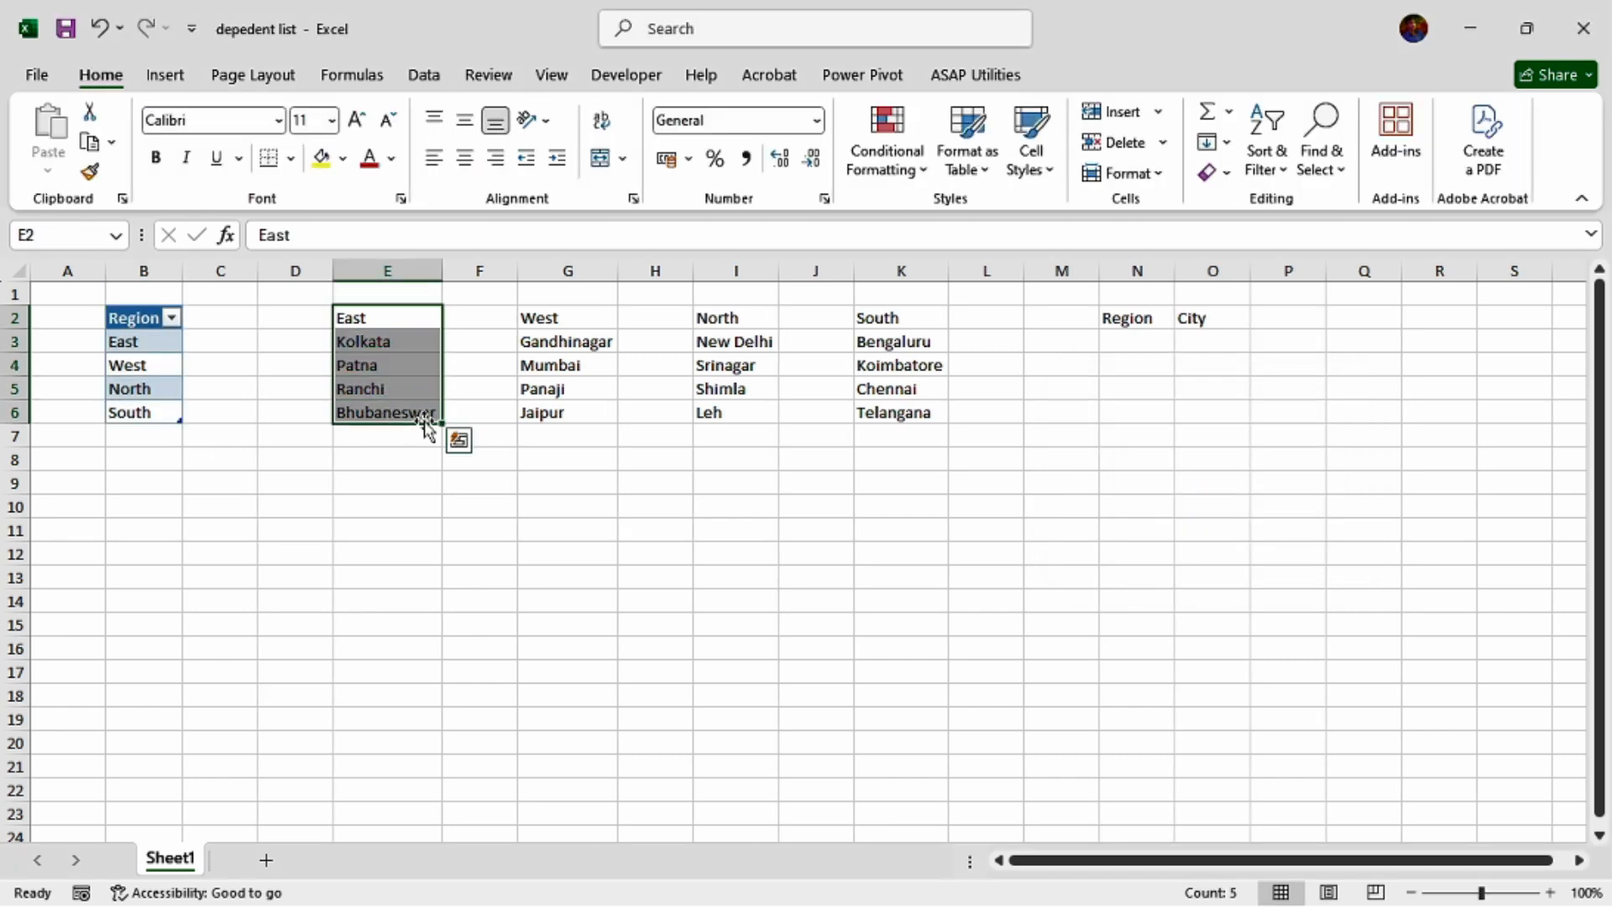
key(ctrl+t)
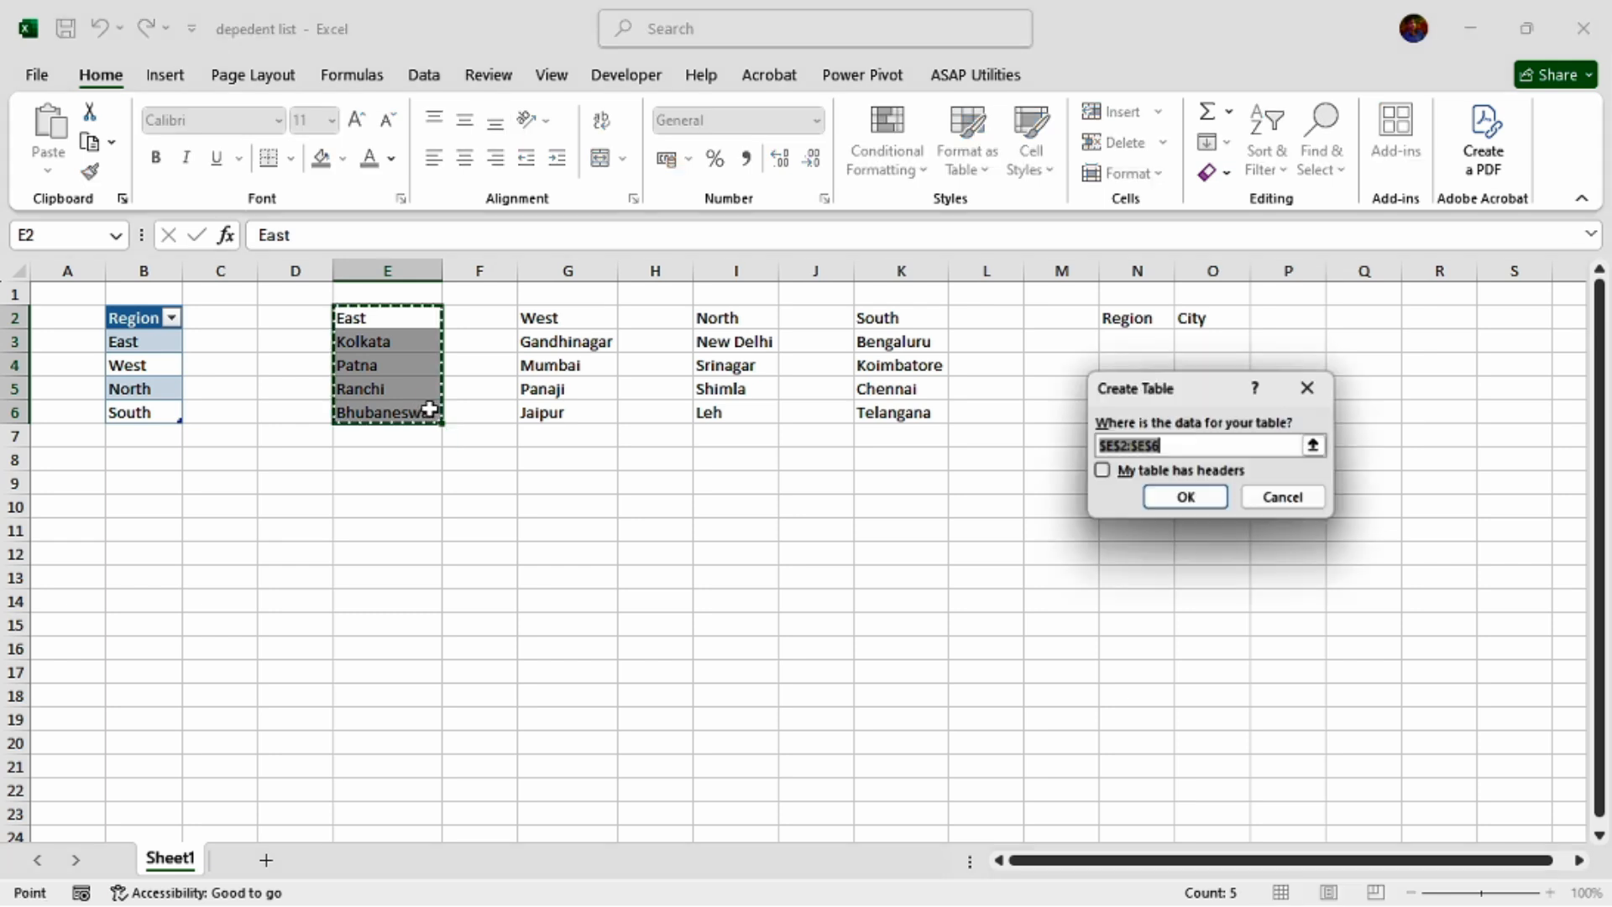
click(1103, 471)
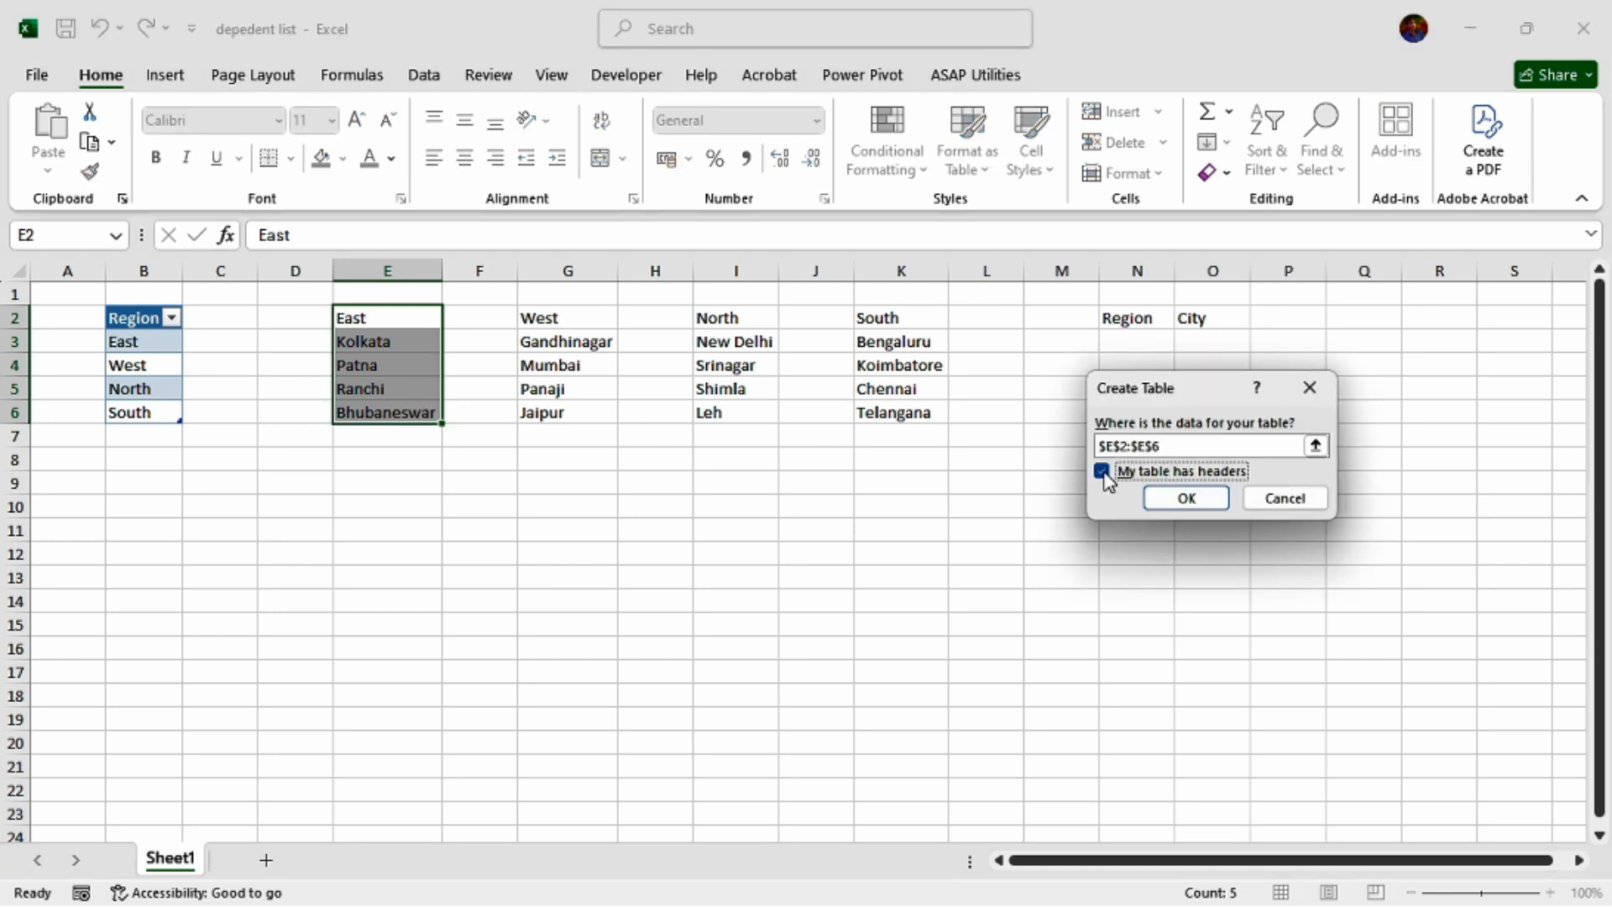
click(1199, 499)
Convert the West city list in G2:G6 into a table with headers.
drag(564, 324, 577, 428)
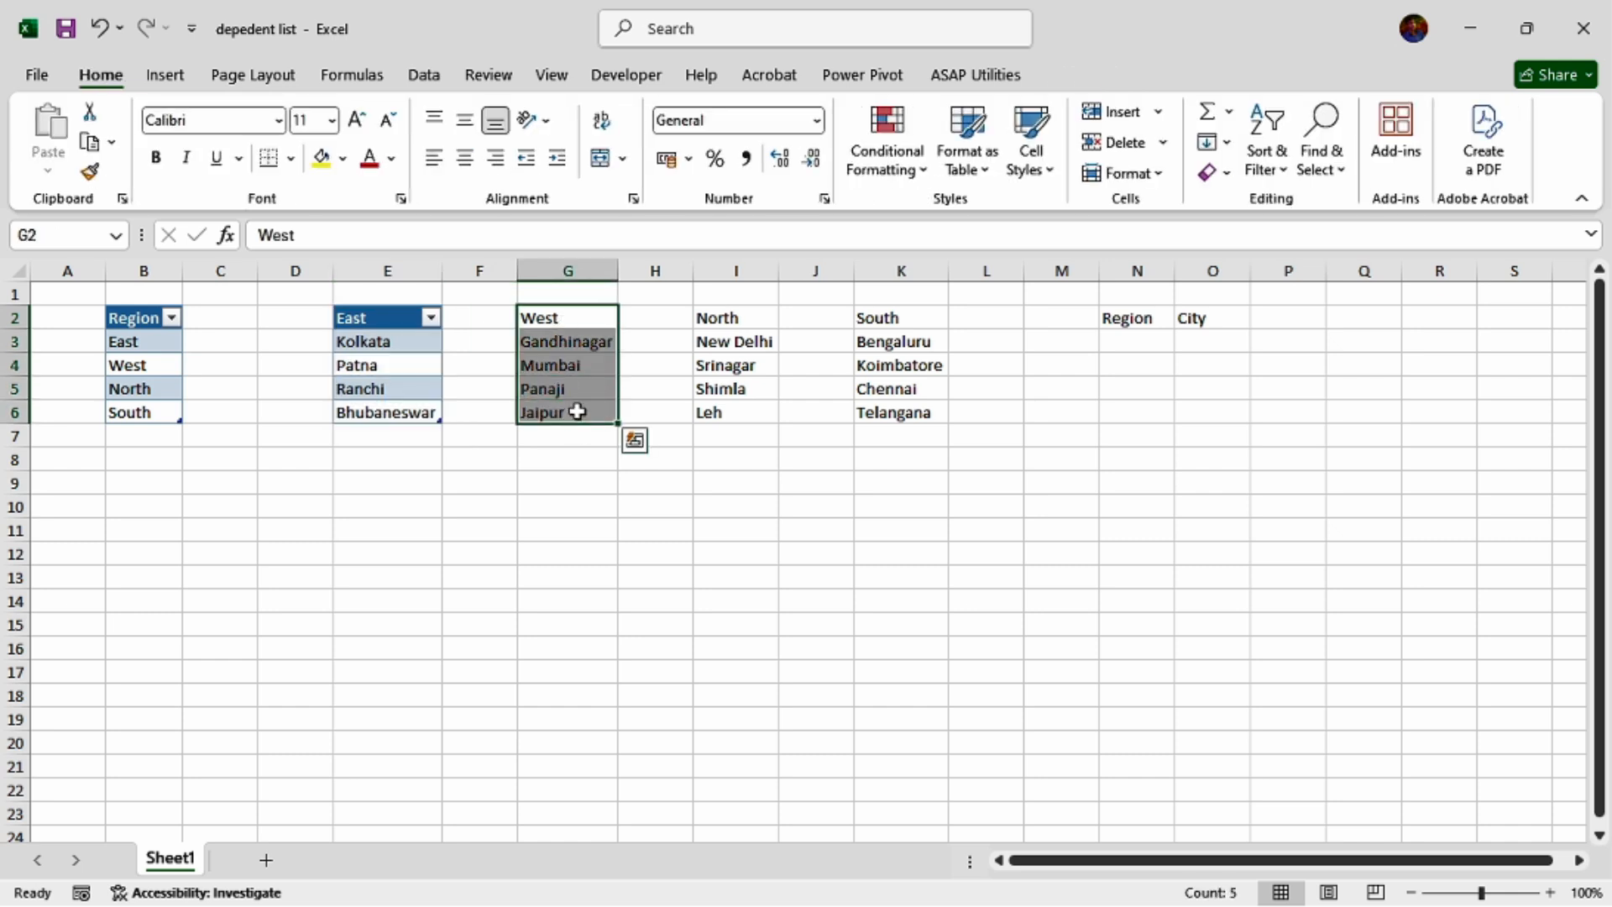
key(ctrl+t)
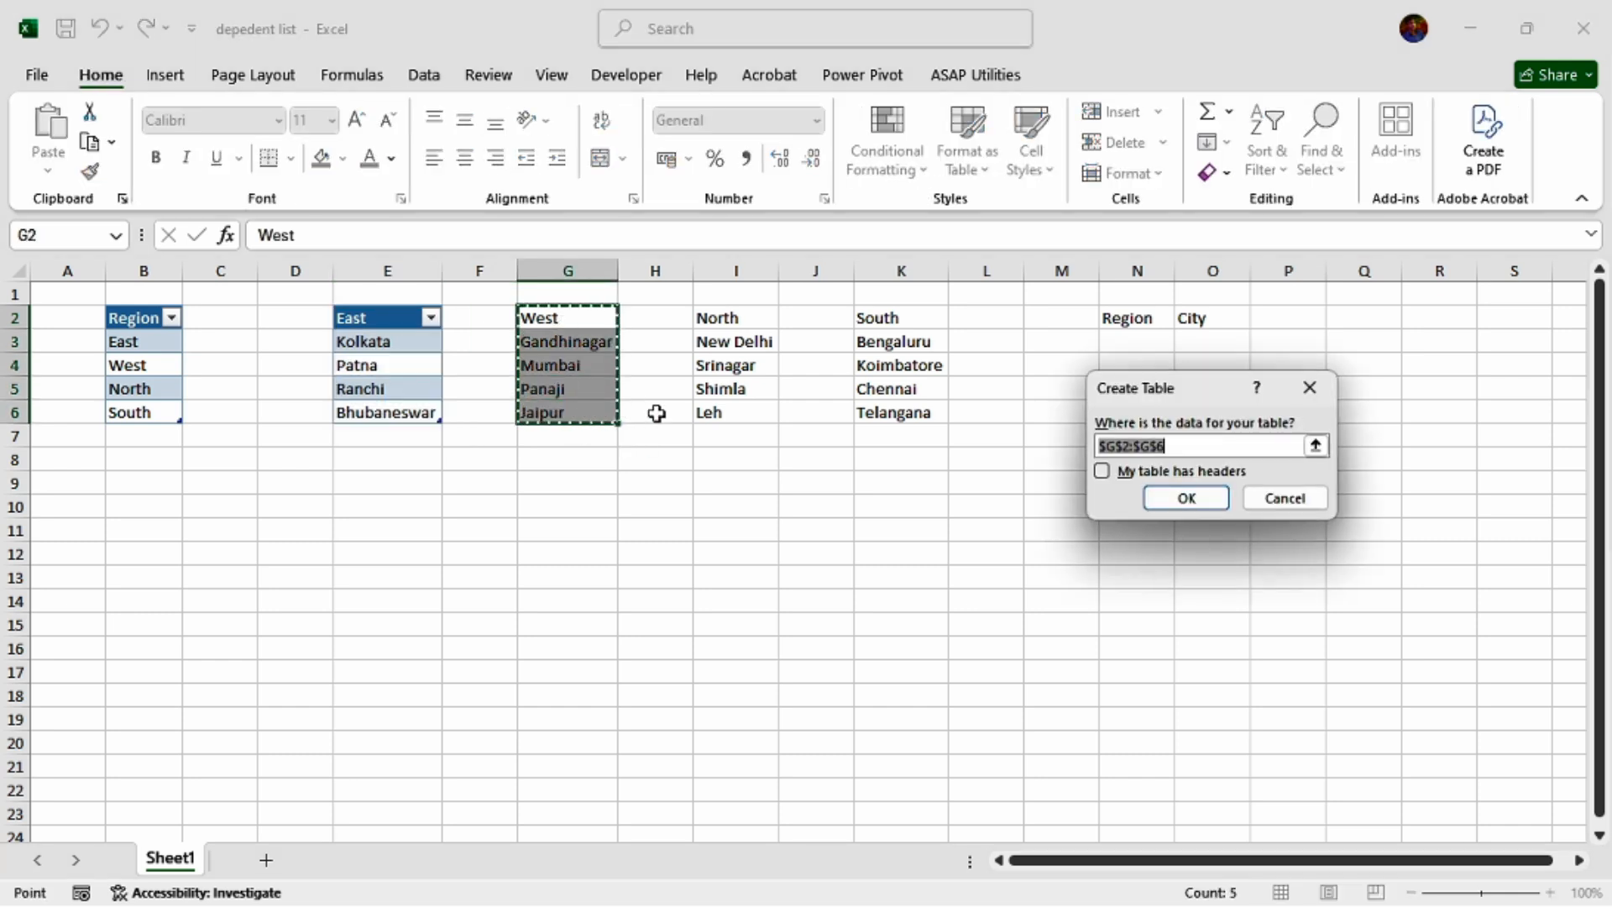
click(1101, 471)
click(1189, 501)
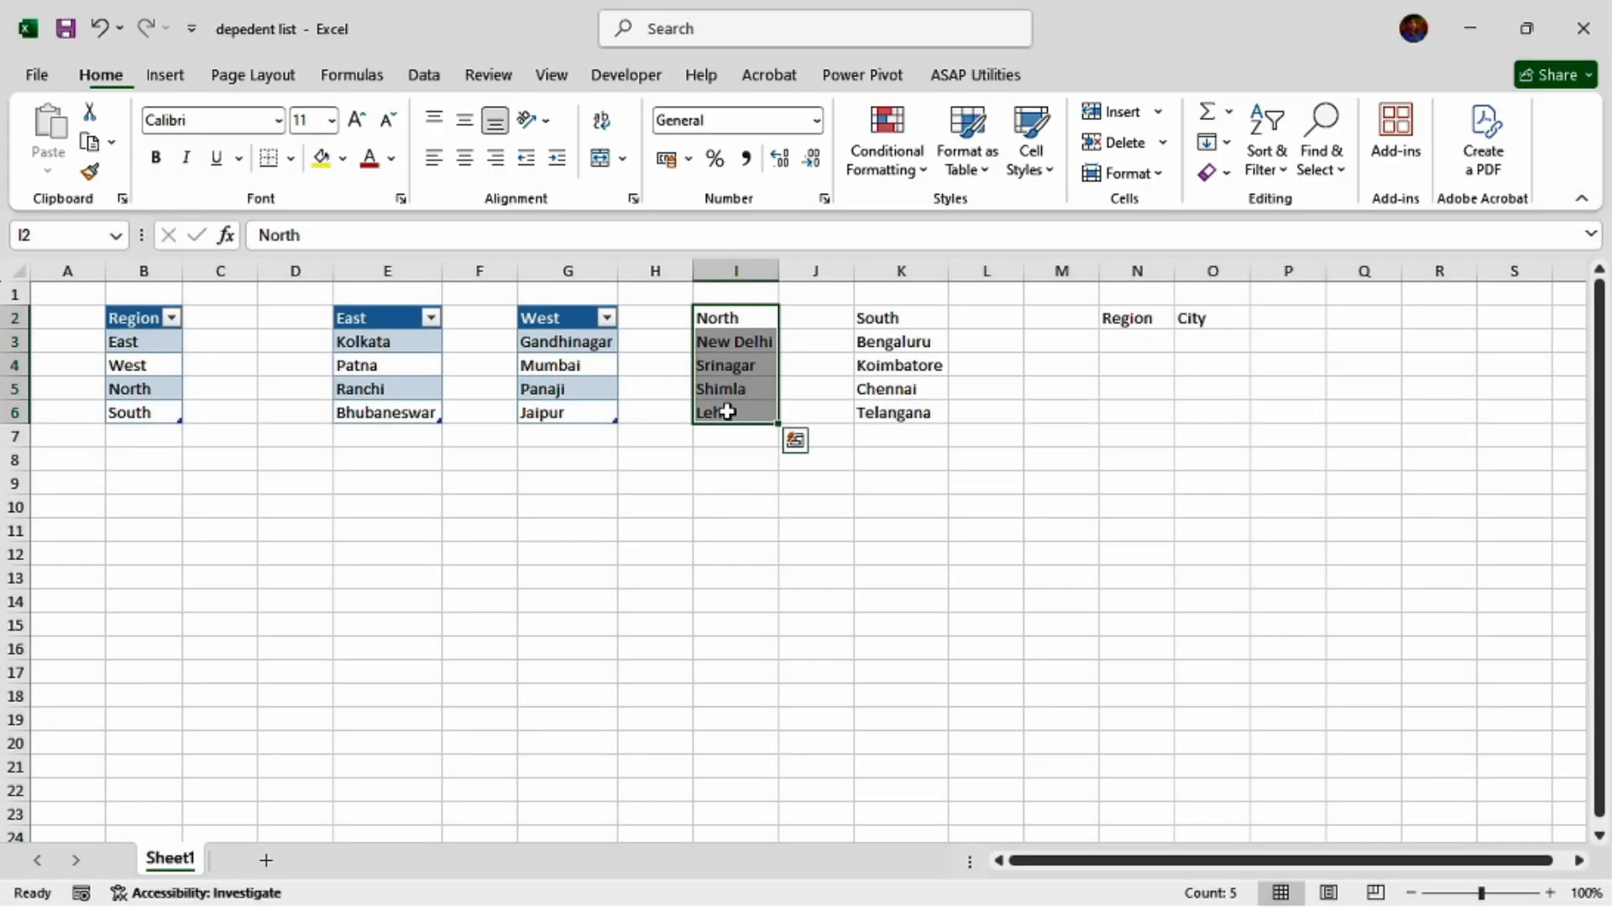
Convert the North city list in I2:I6 into a table with headers.
key(ctrl+t)
click(1101, 470)
click(1187, 498)
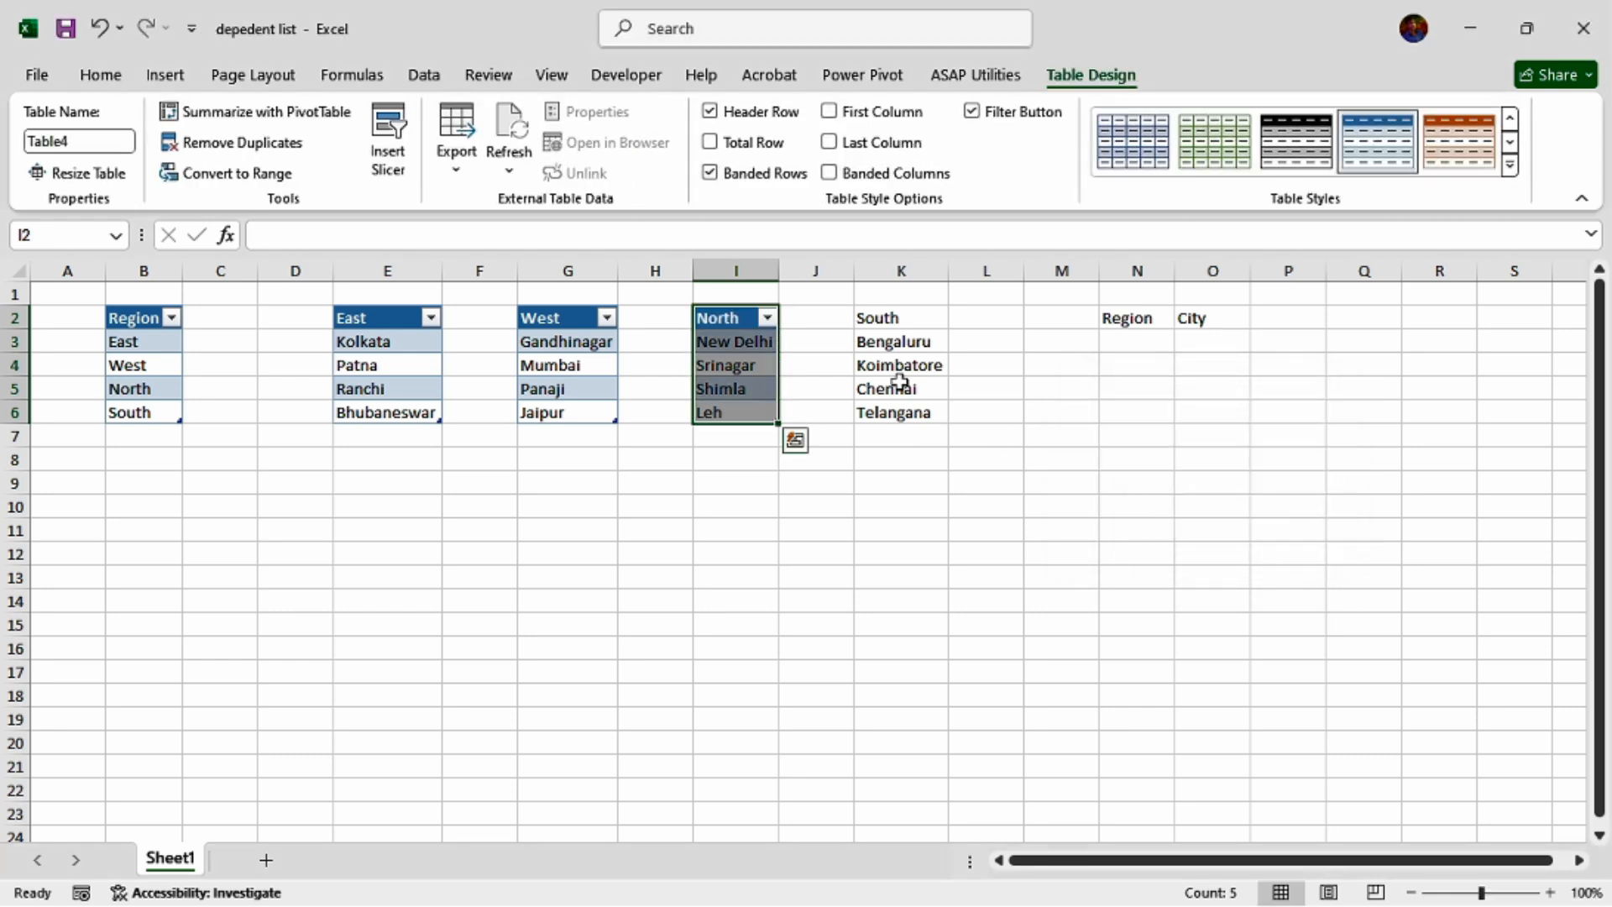
Convert the South city list in K2:K6 into a table with headers.
drag(896, 317, 899, 417)
drag(896, 321, 891, 410)
key(ctrl+t)
click(1104, 473)
click(1185, 498)
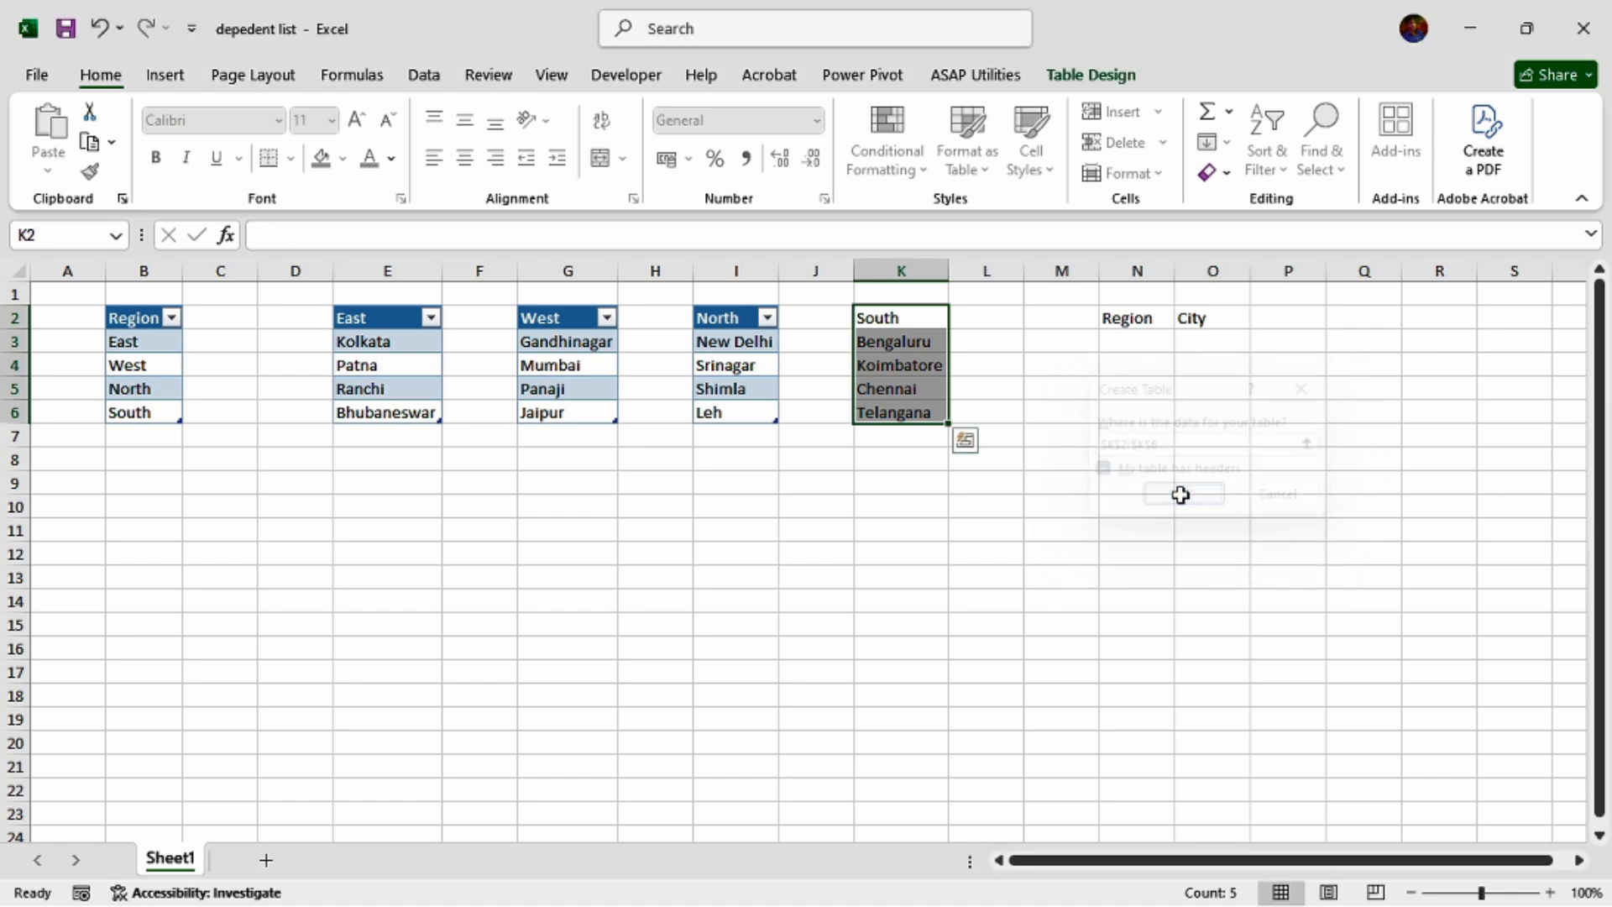
Fill the Region and City header cells N2:O2 with yellow.
drag(1133, 320, 1213, 315)
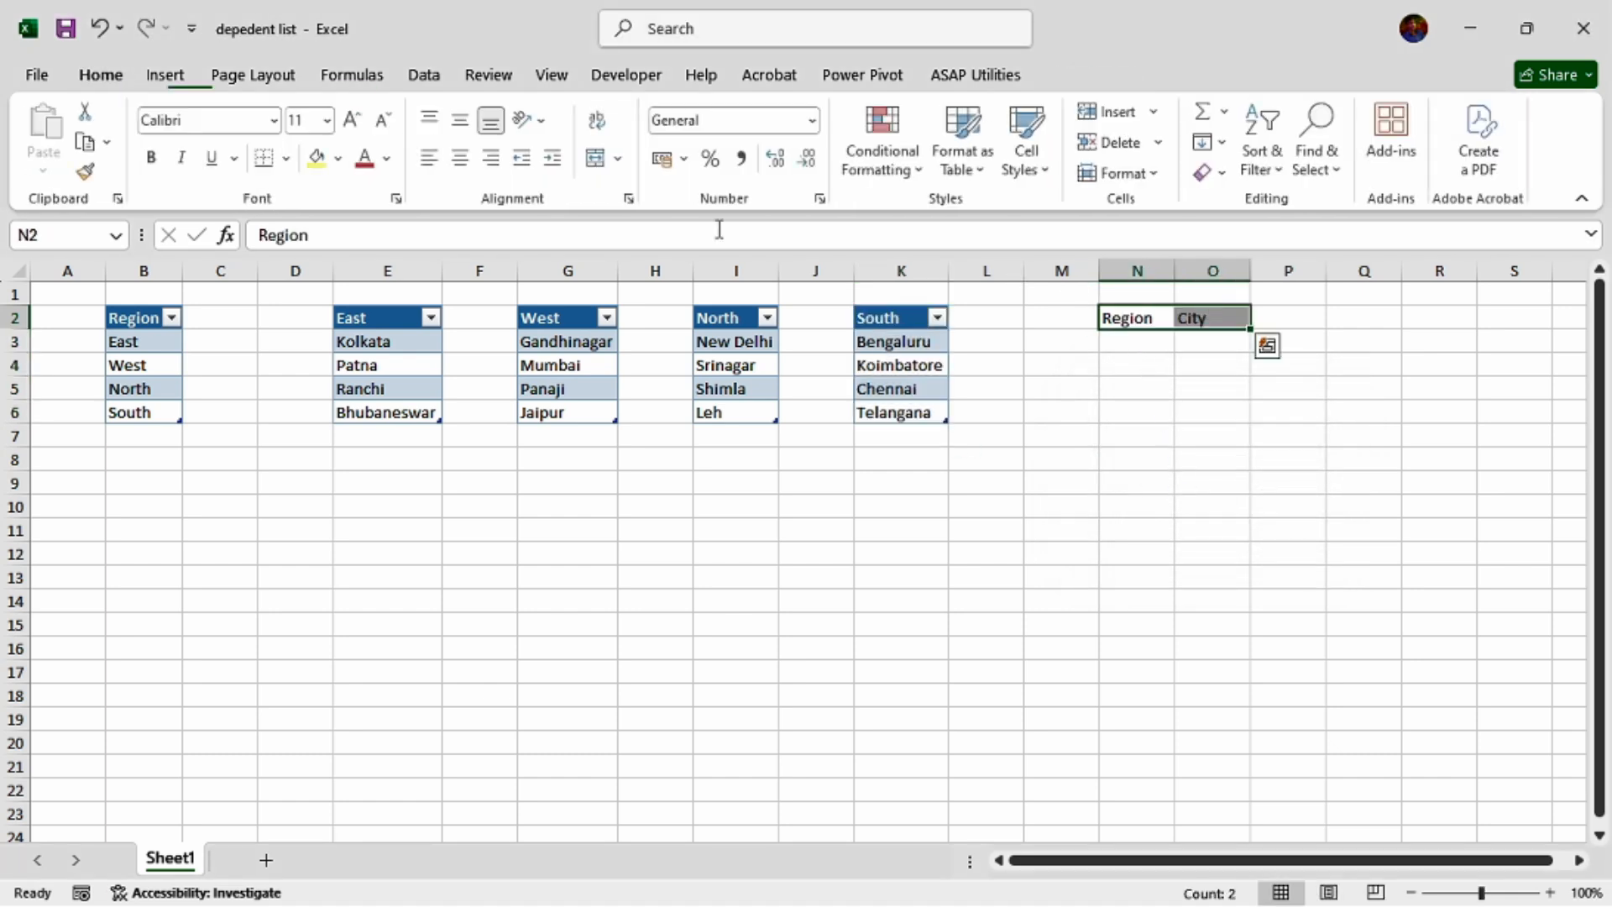
click(322, 160)
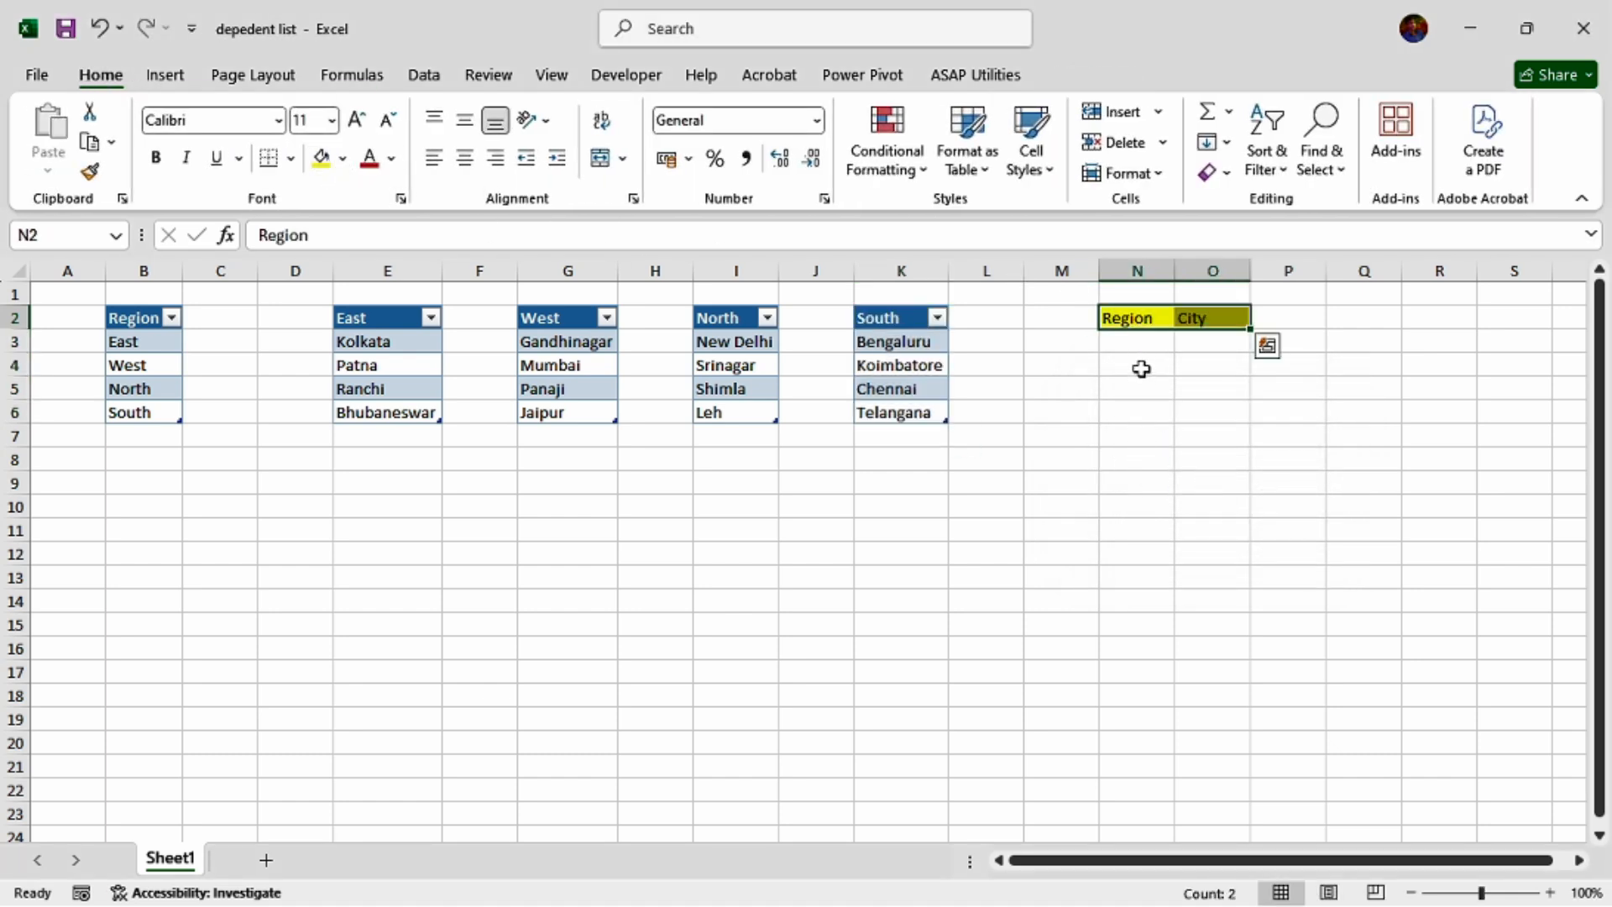
Add List data validation to cell N3 under the Region header, with the source =$B$3:$B$6.
click(1150, 341)
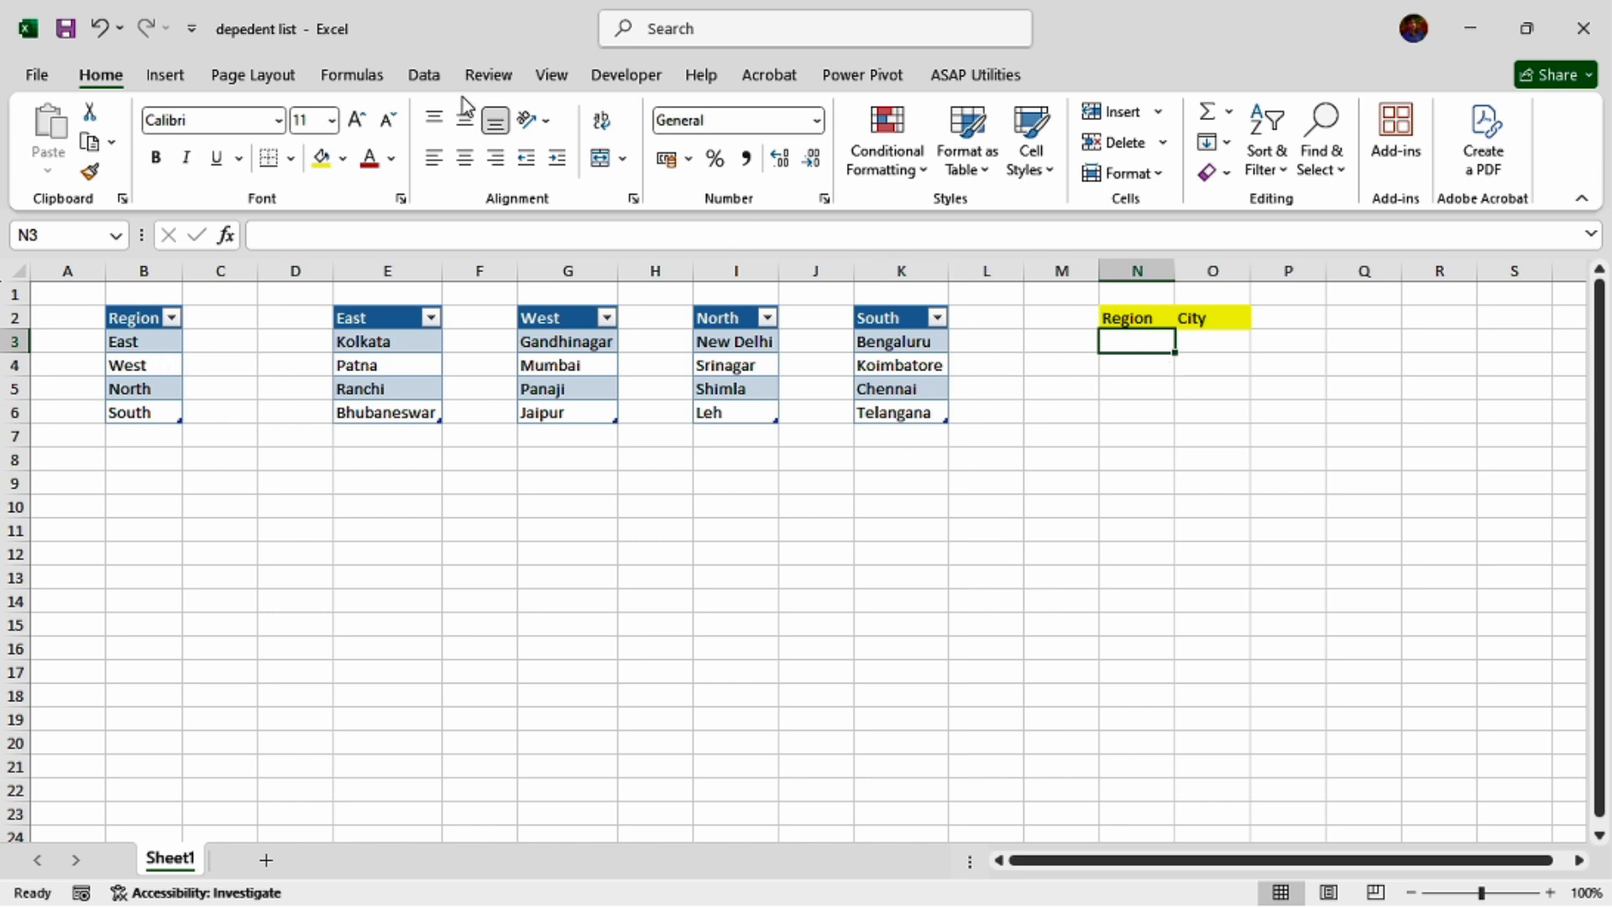
click(423, 75)
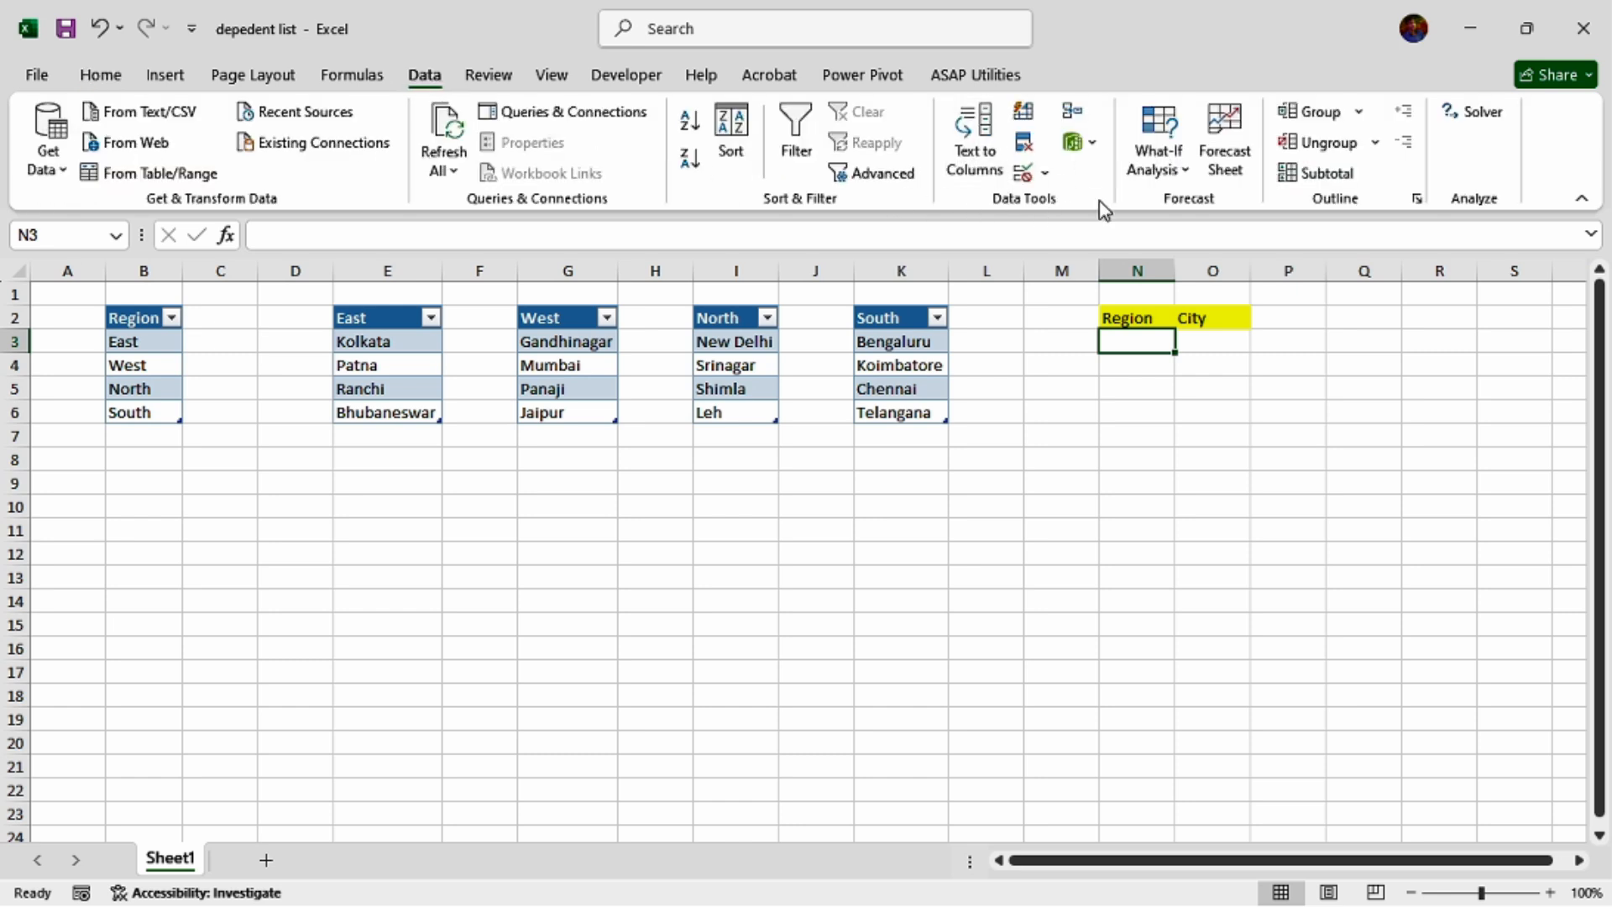
click(1044, 174)
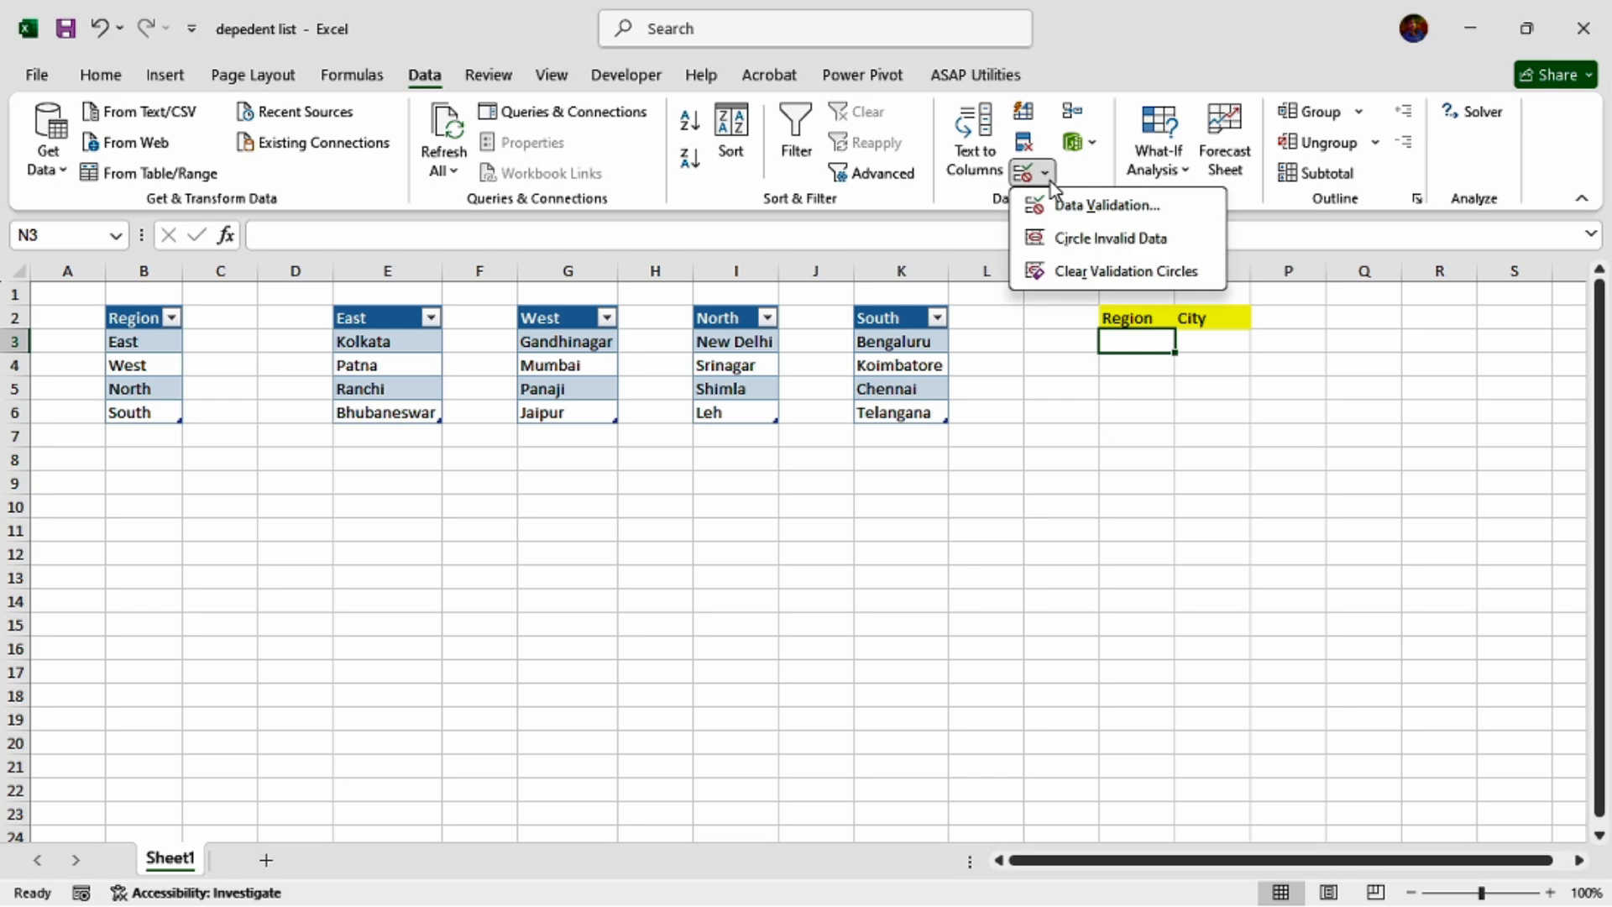
click(1119, 208)
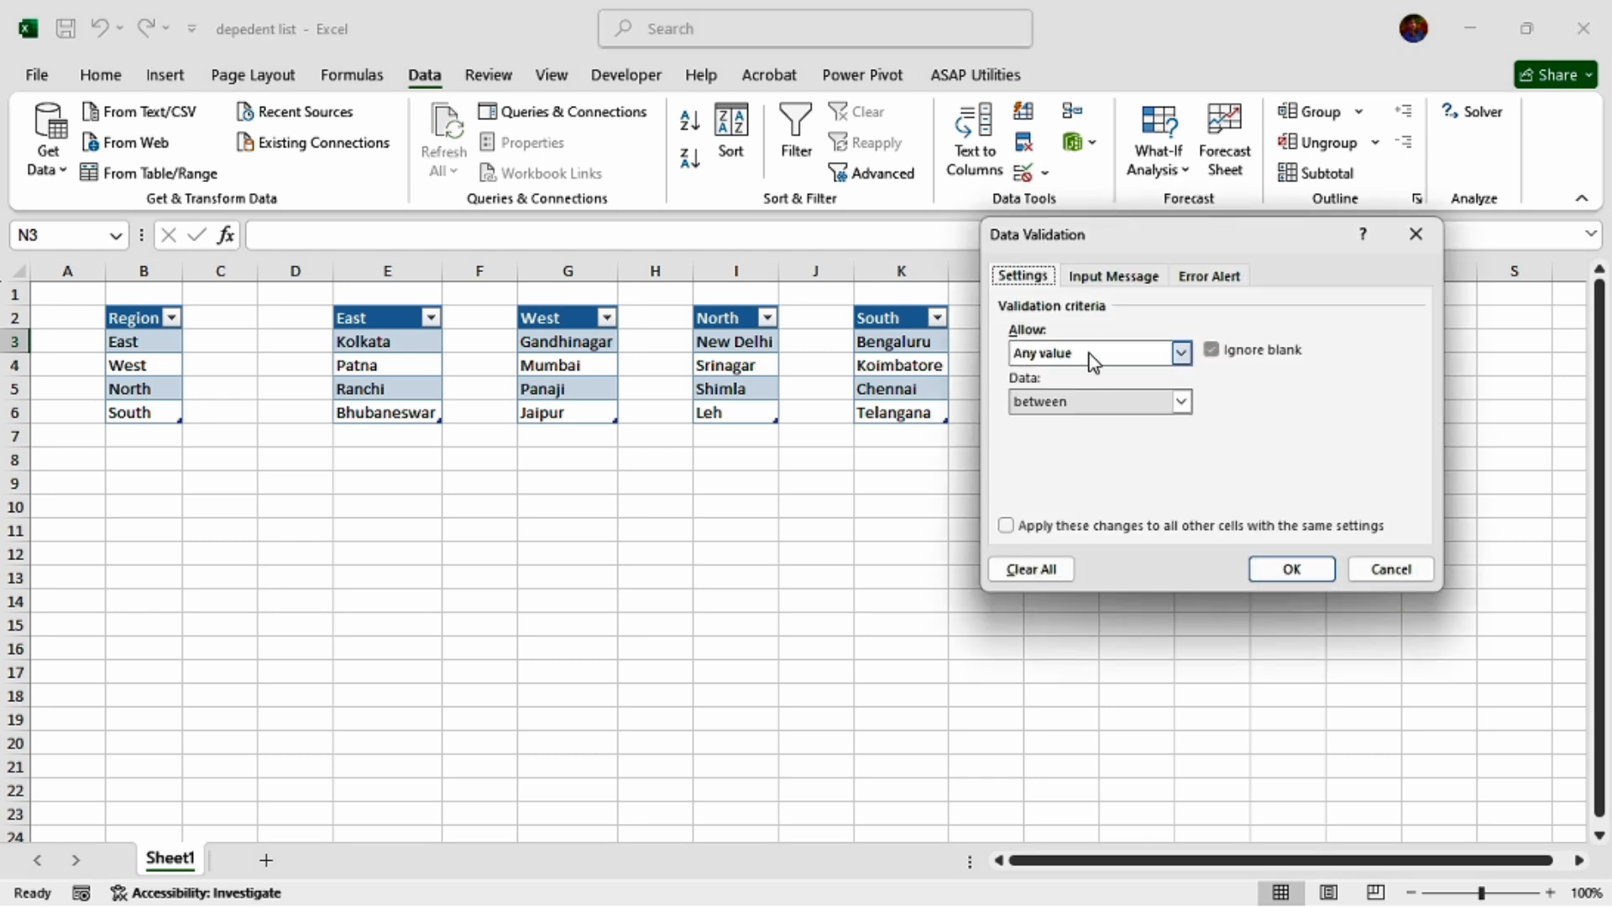
click(1181, 354)
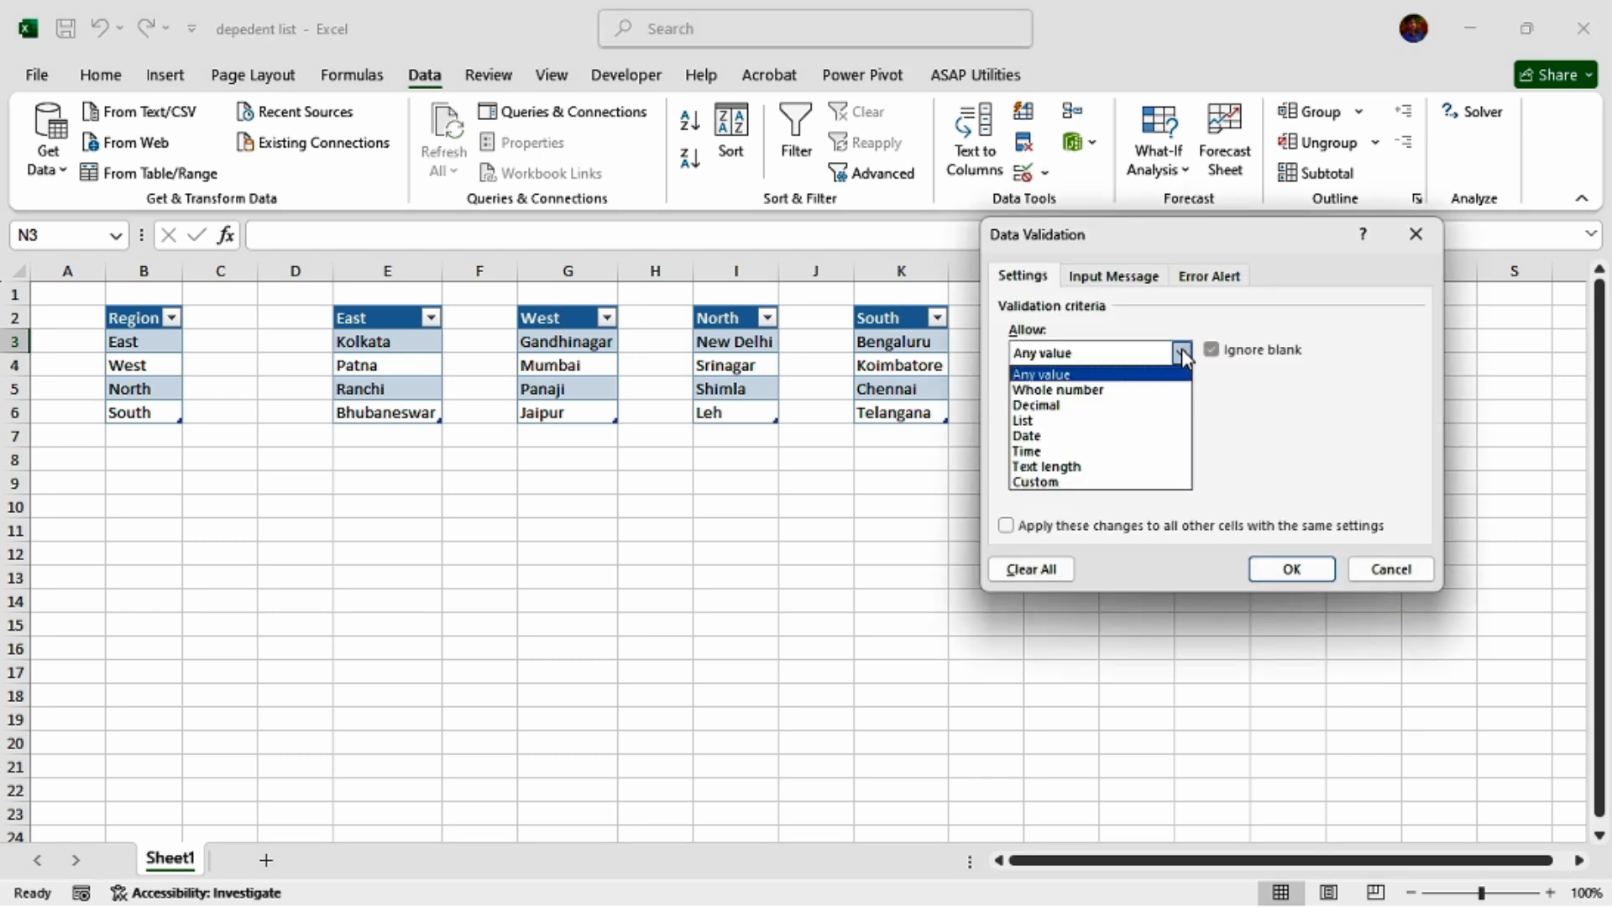
click(1083, 422)
click(1104, 452)
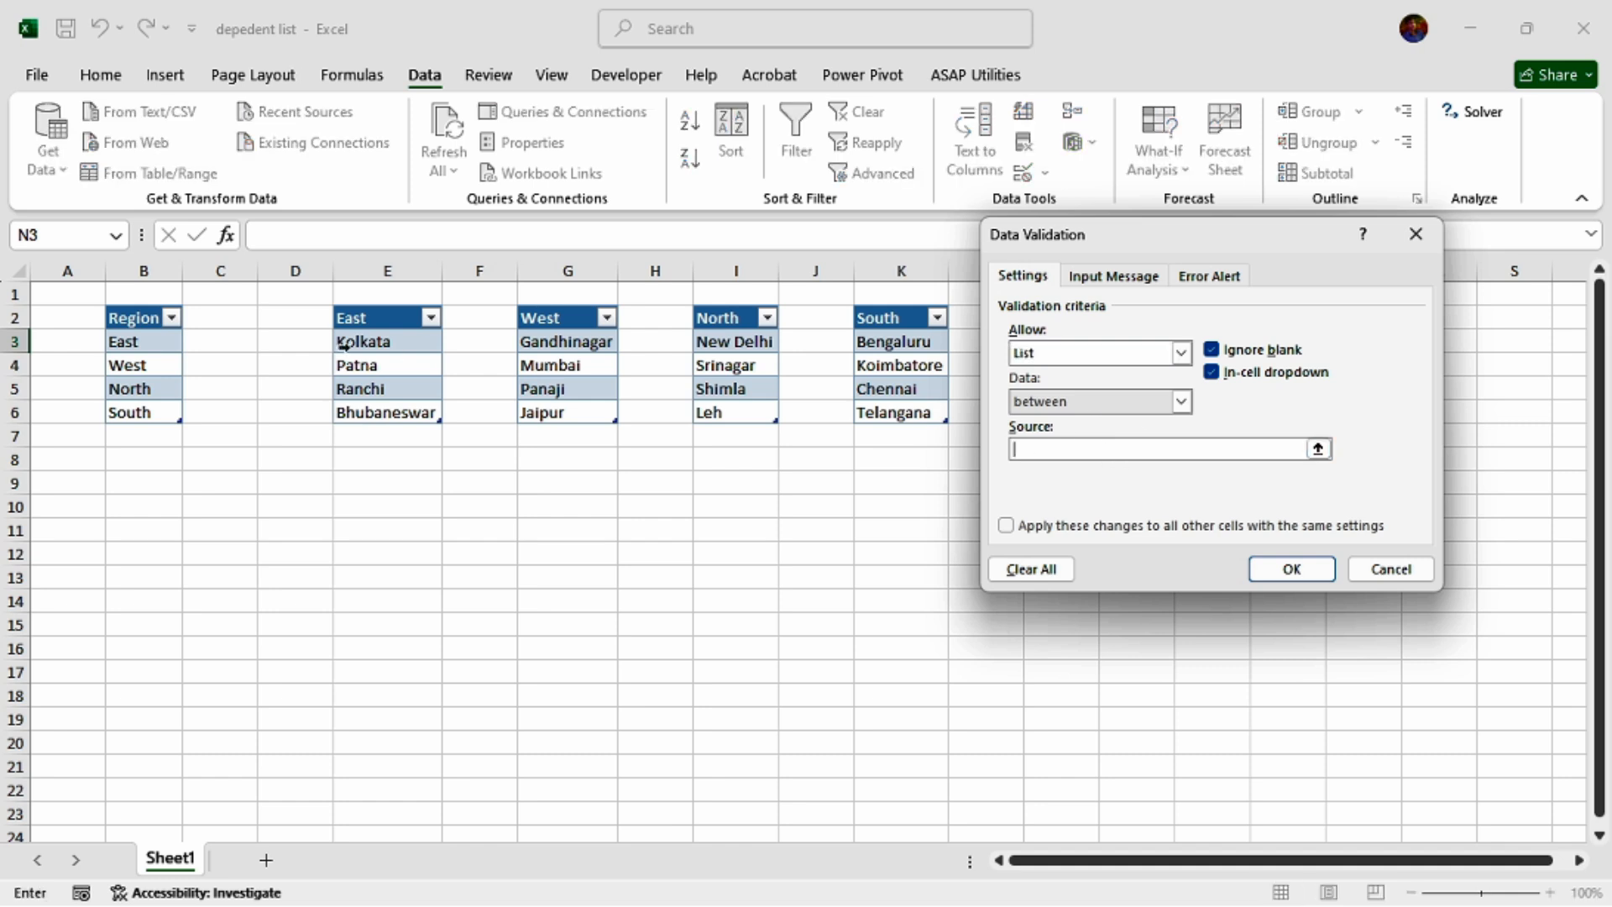
drag(144, 341, 151, 404)
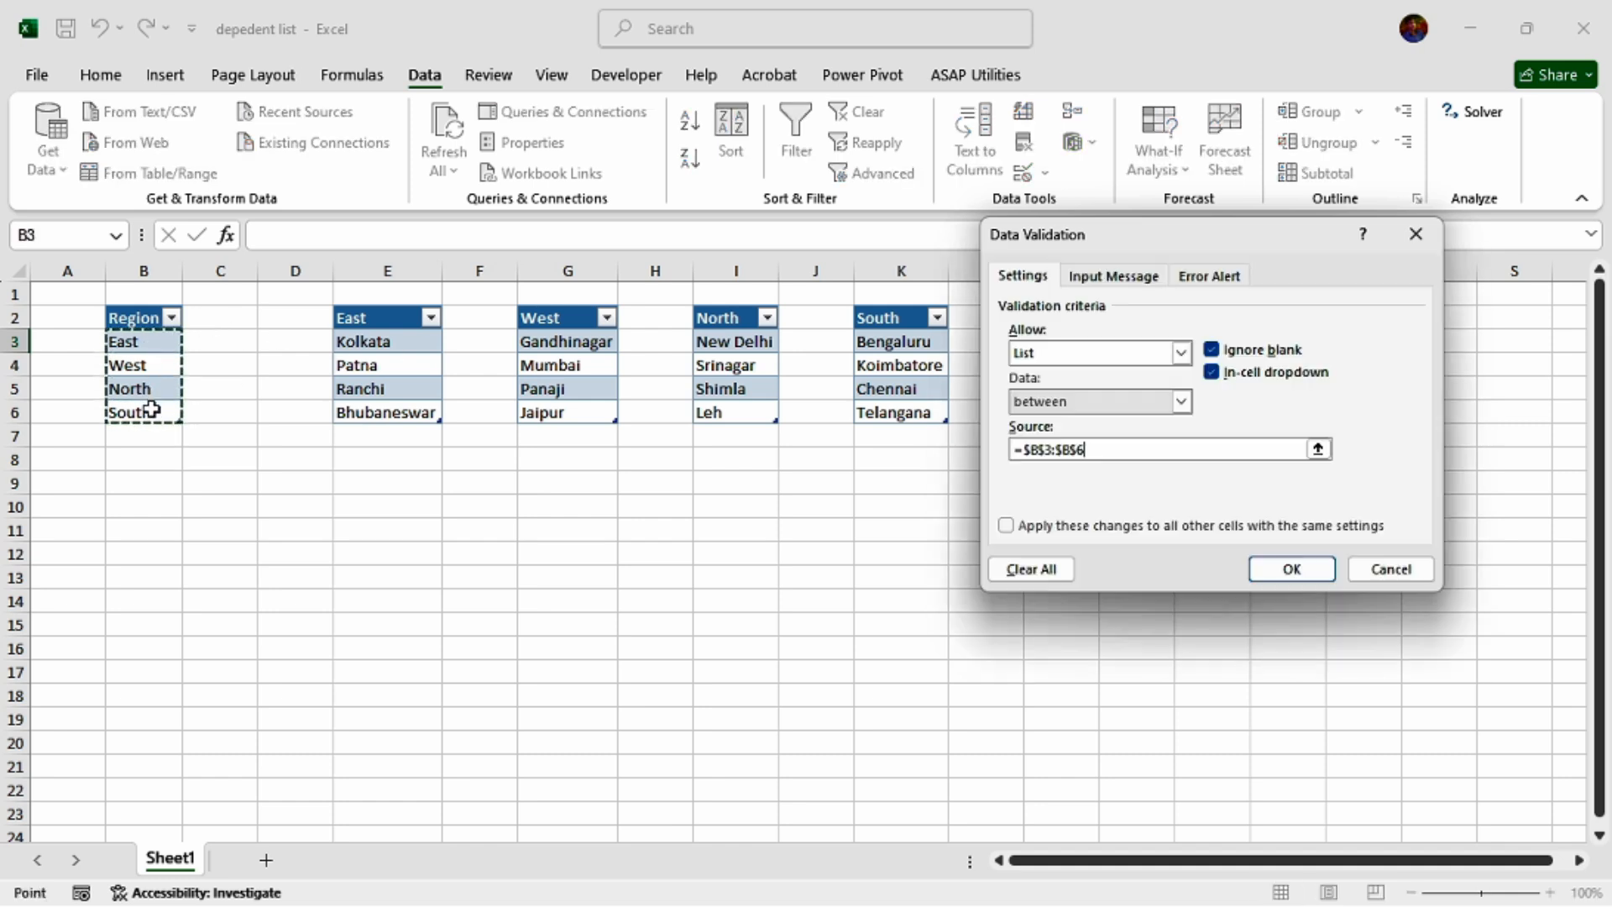
click(1292, 570)
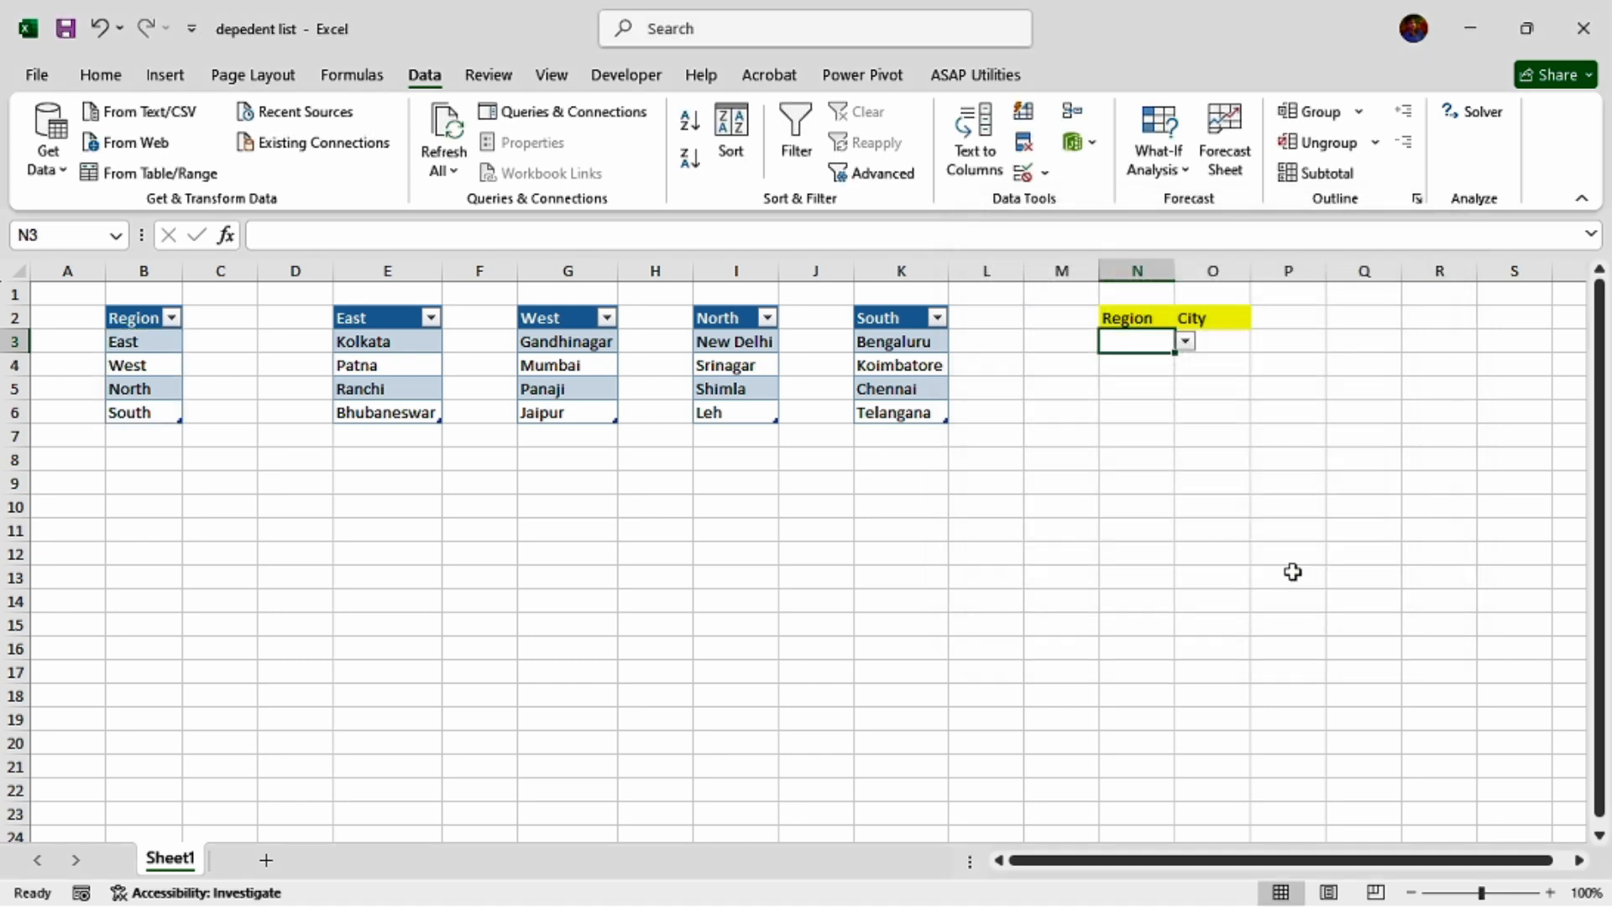
Choose East from the region drop-down list in cell N3.
click(1185, 342)
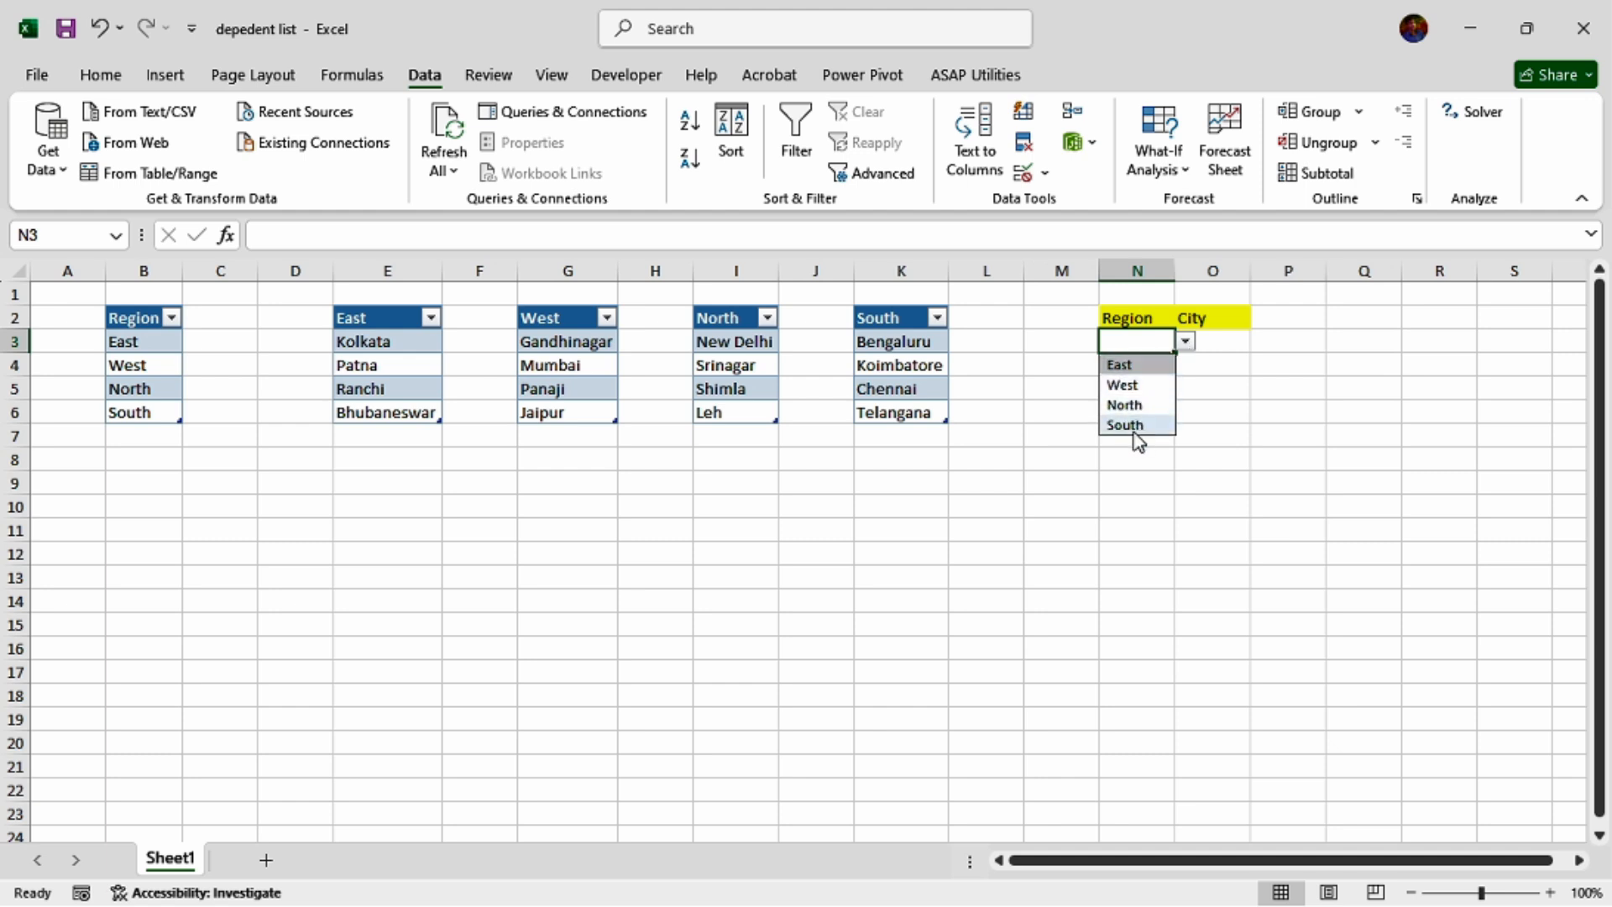
click(1235, 367)
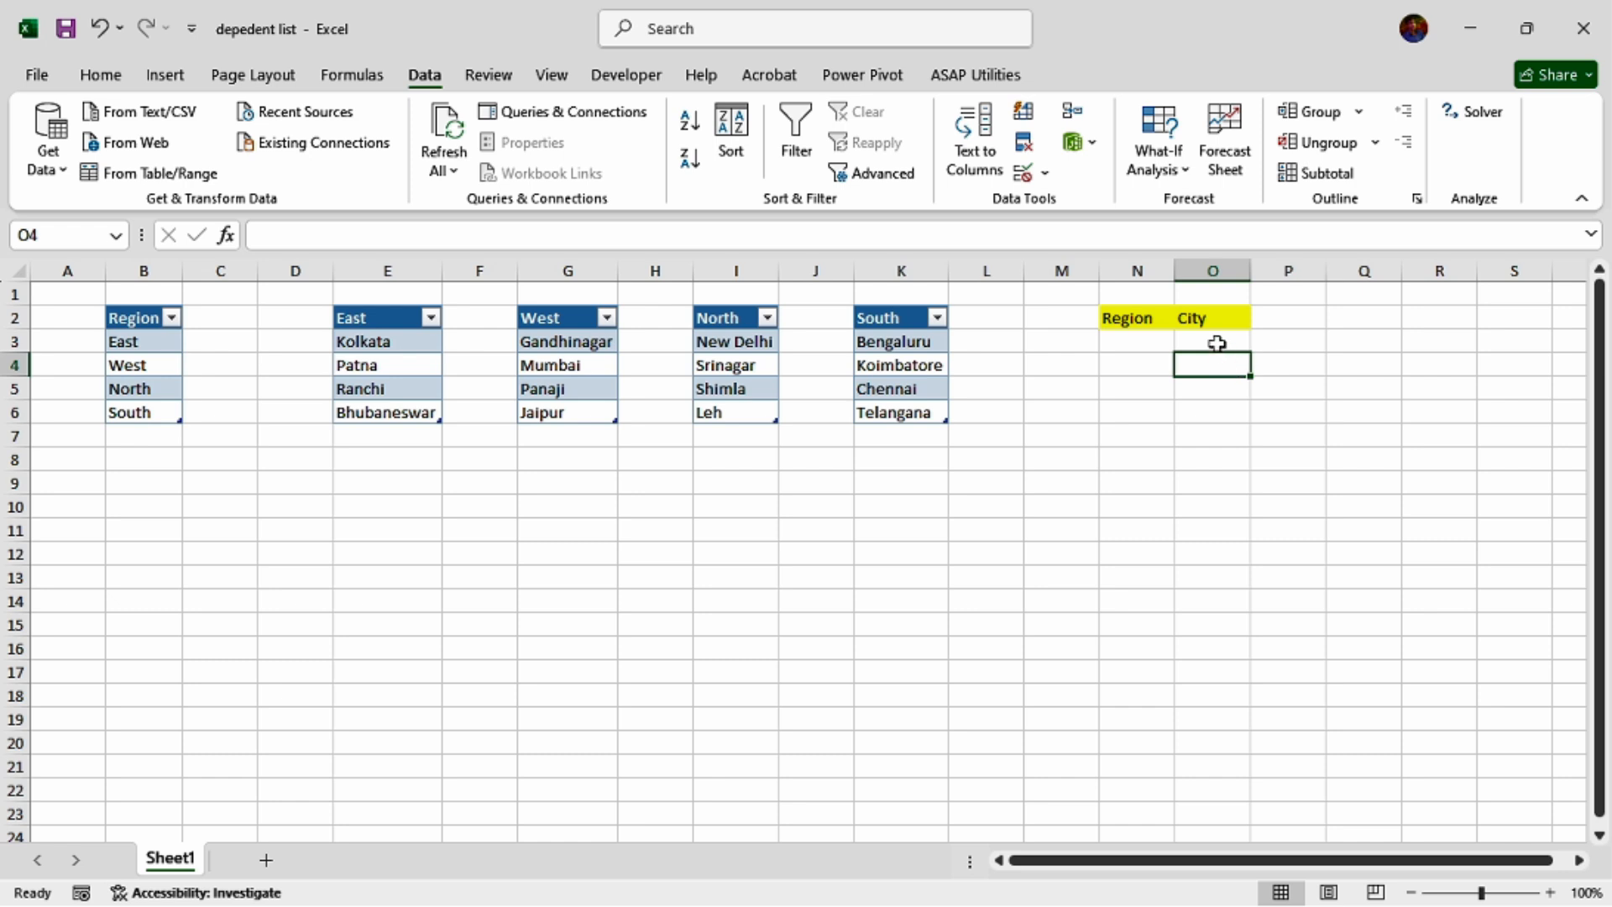
click(1215, 340)
click(1144, 339)
click(1187, 341)
click(1166, 339)
click(1185, 345)
click(1159, 364)
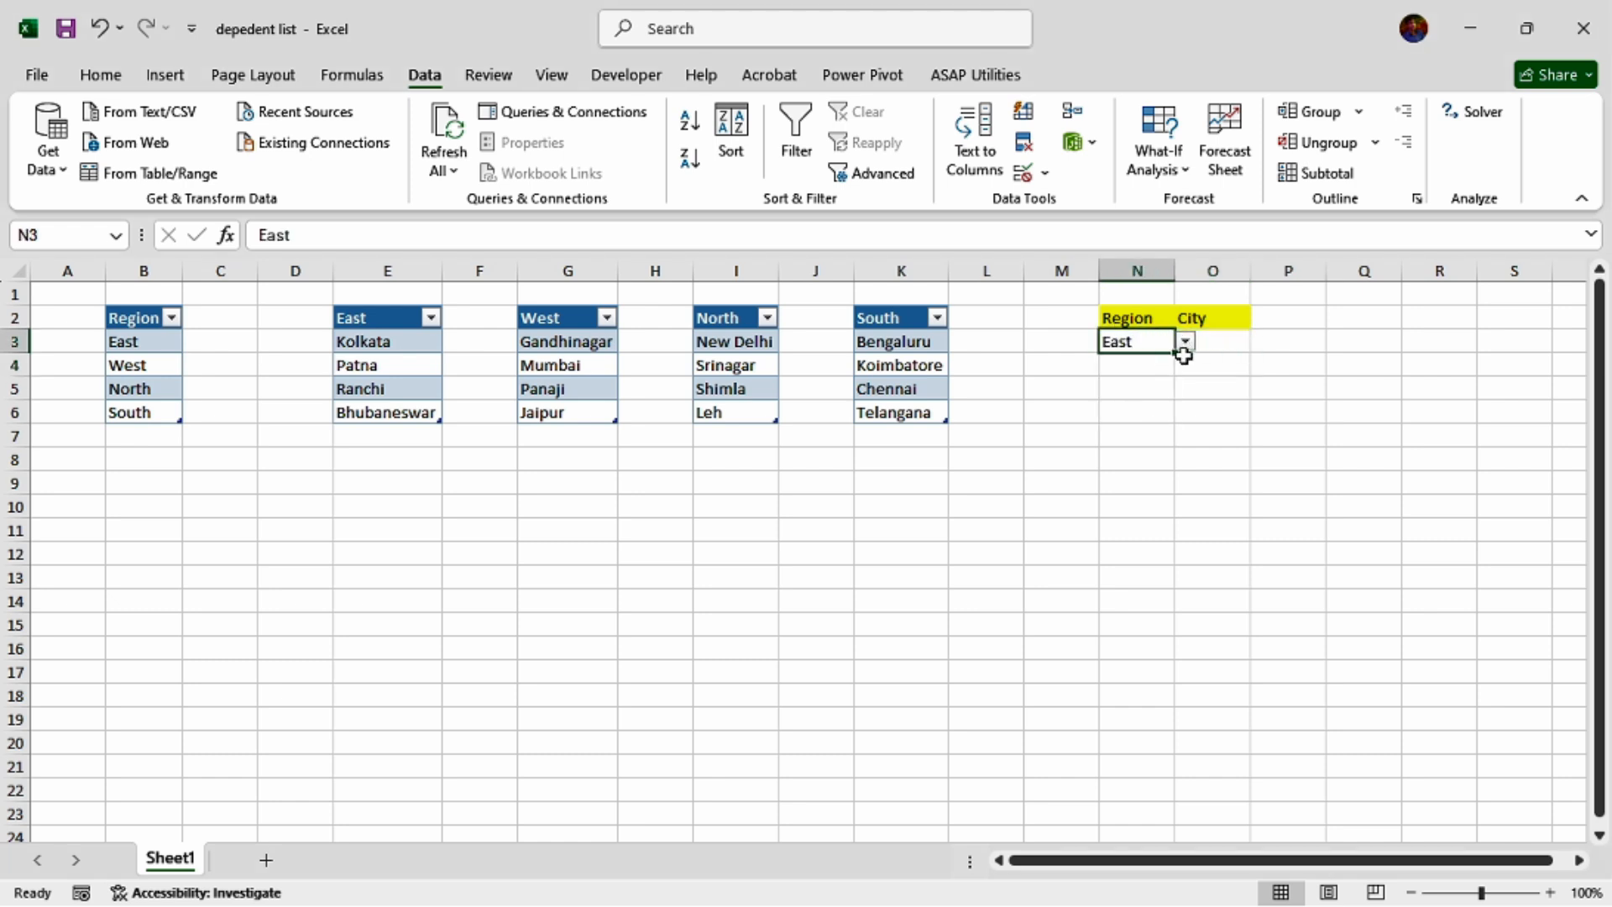
click(1235, 341)
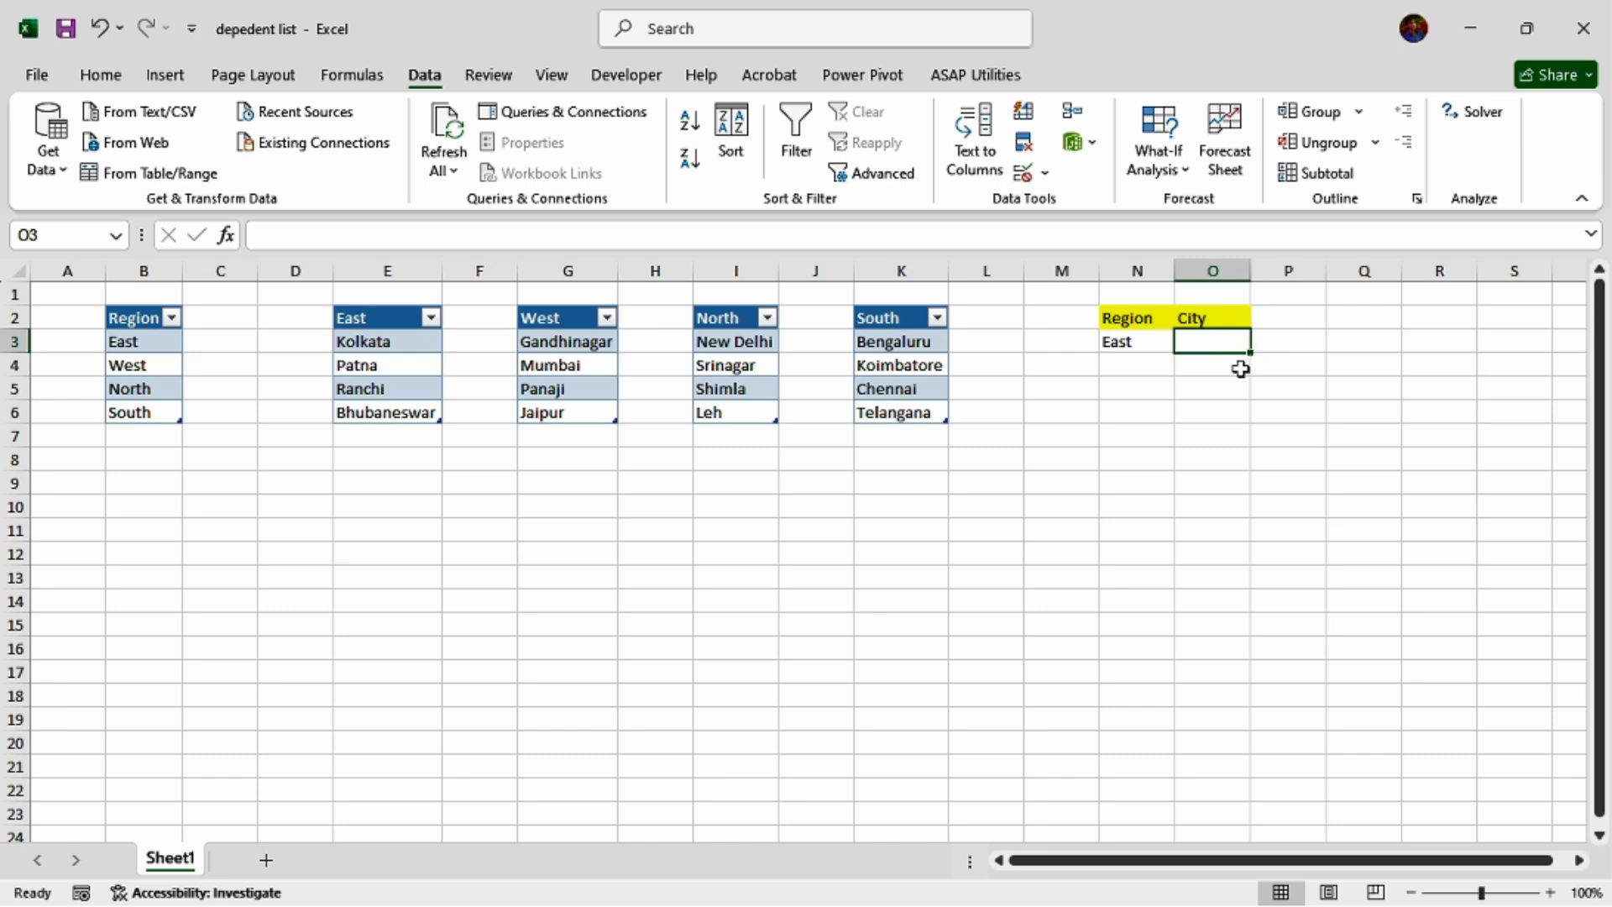
click(1140, 340)
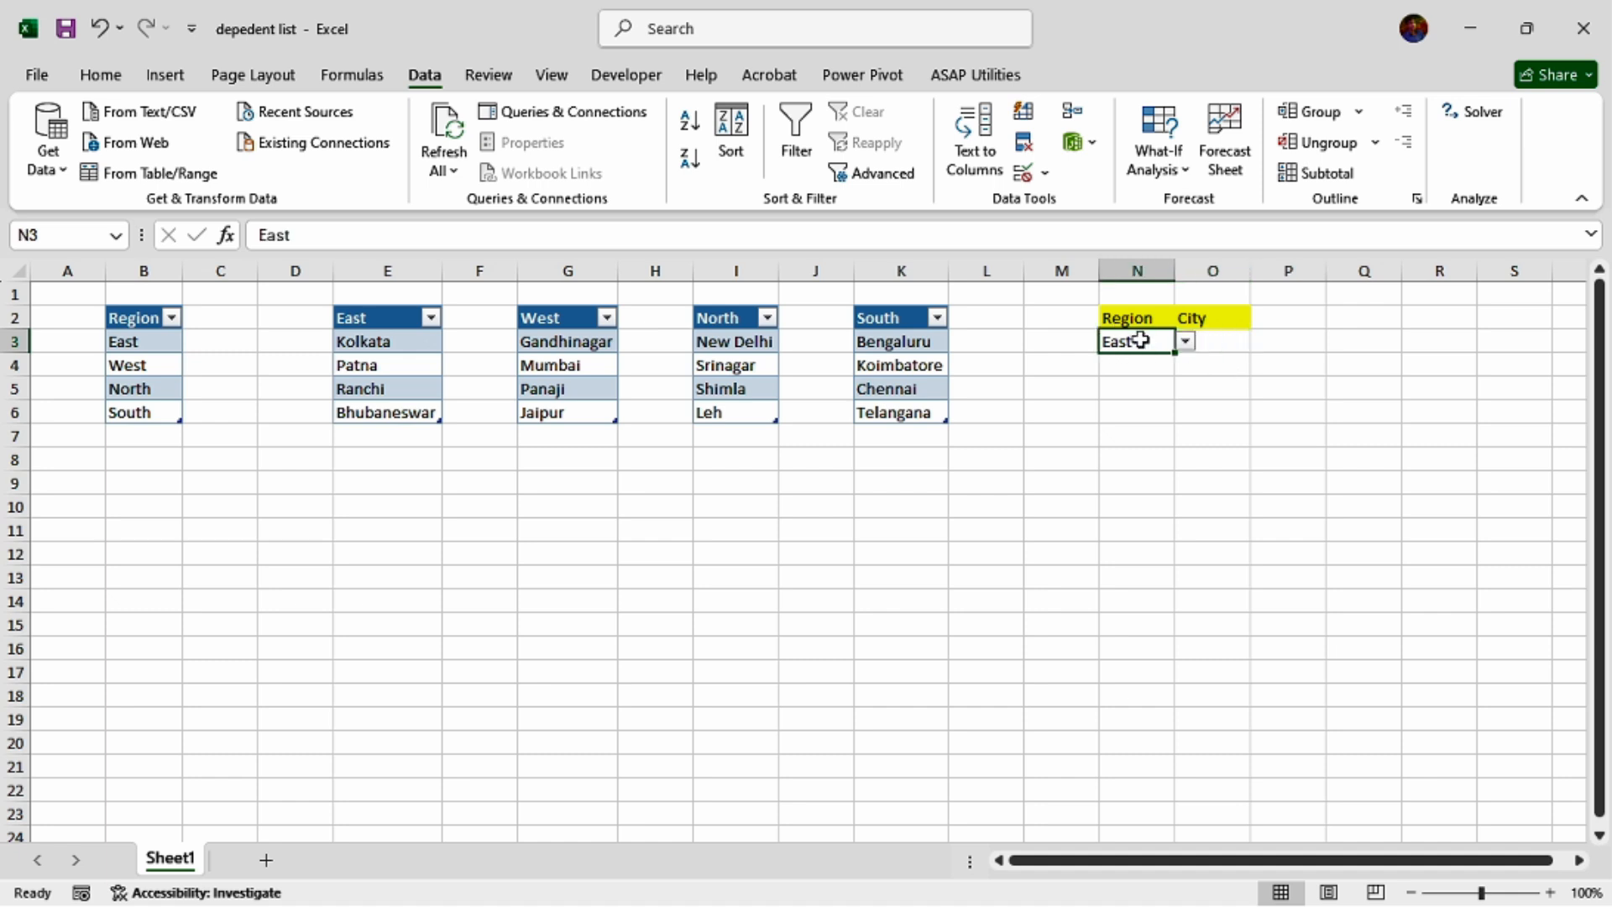
click(1236, 339)
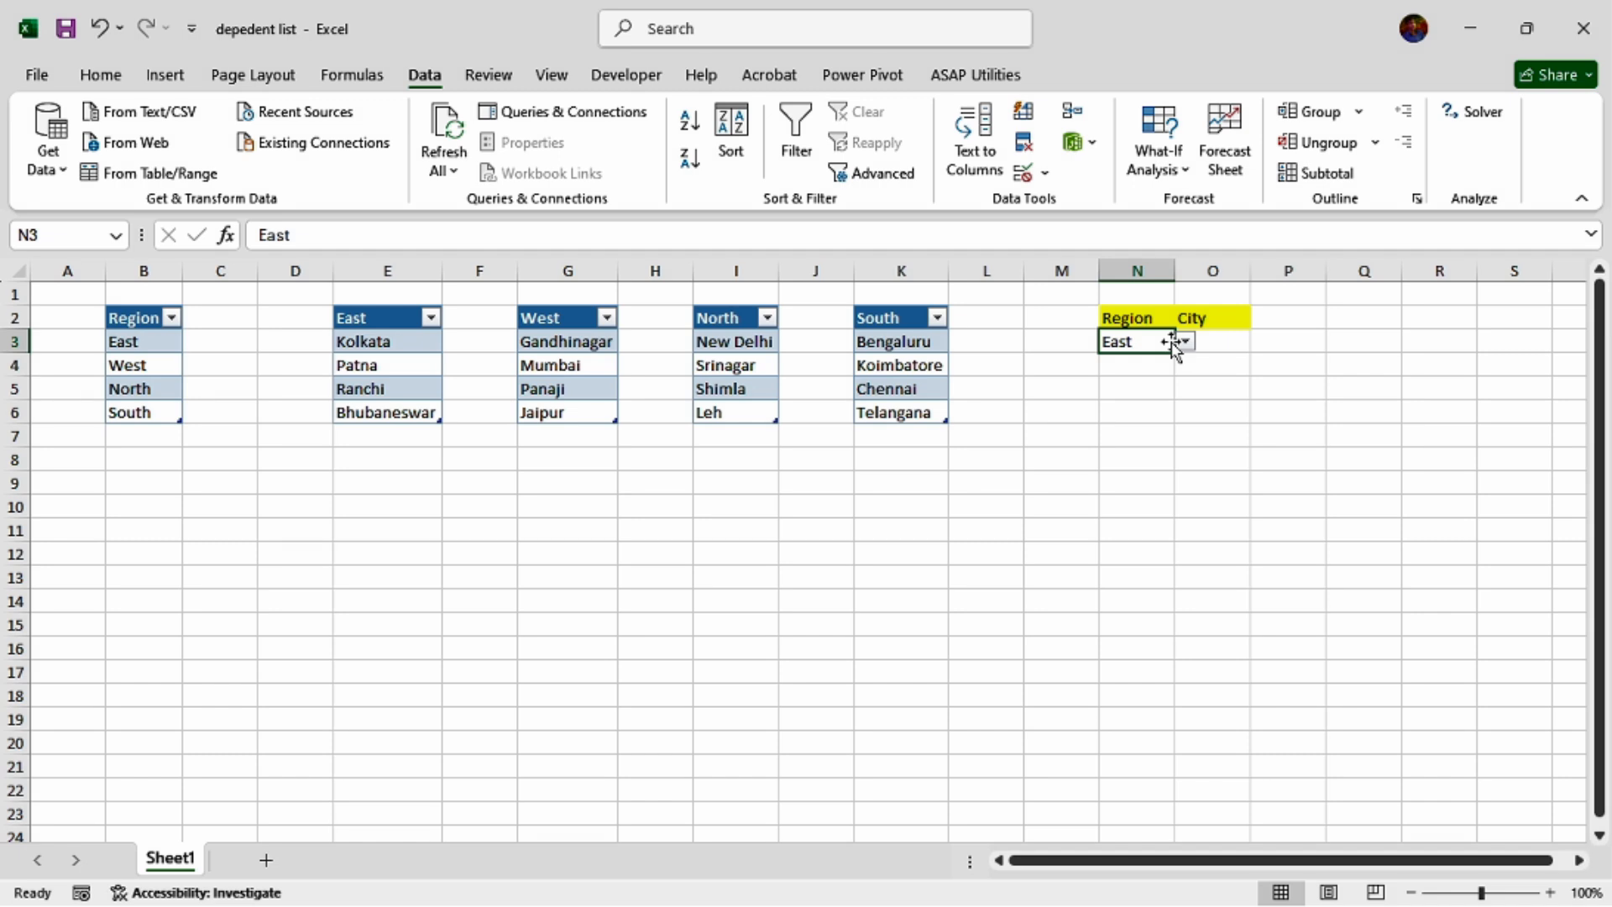
click(1174, 340)
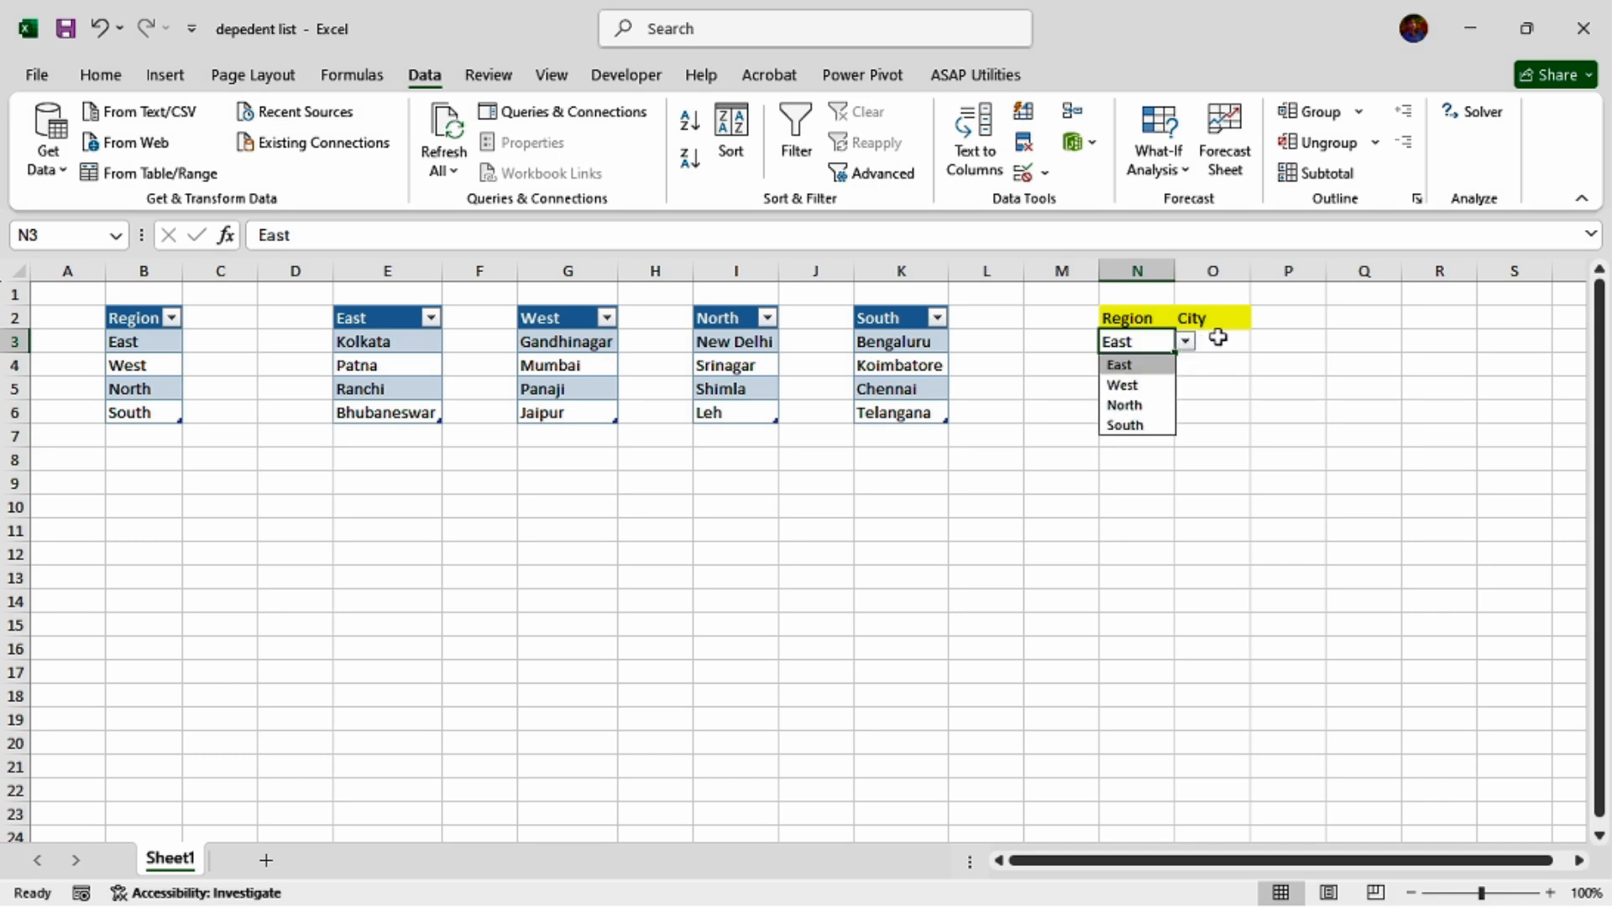
Rename the table holding the East city list in E2:E6 as East.
click(1222, 340)
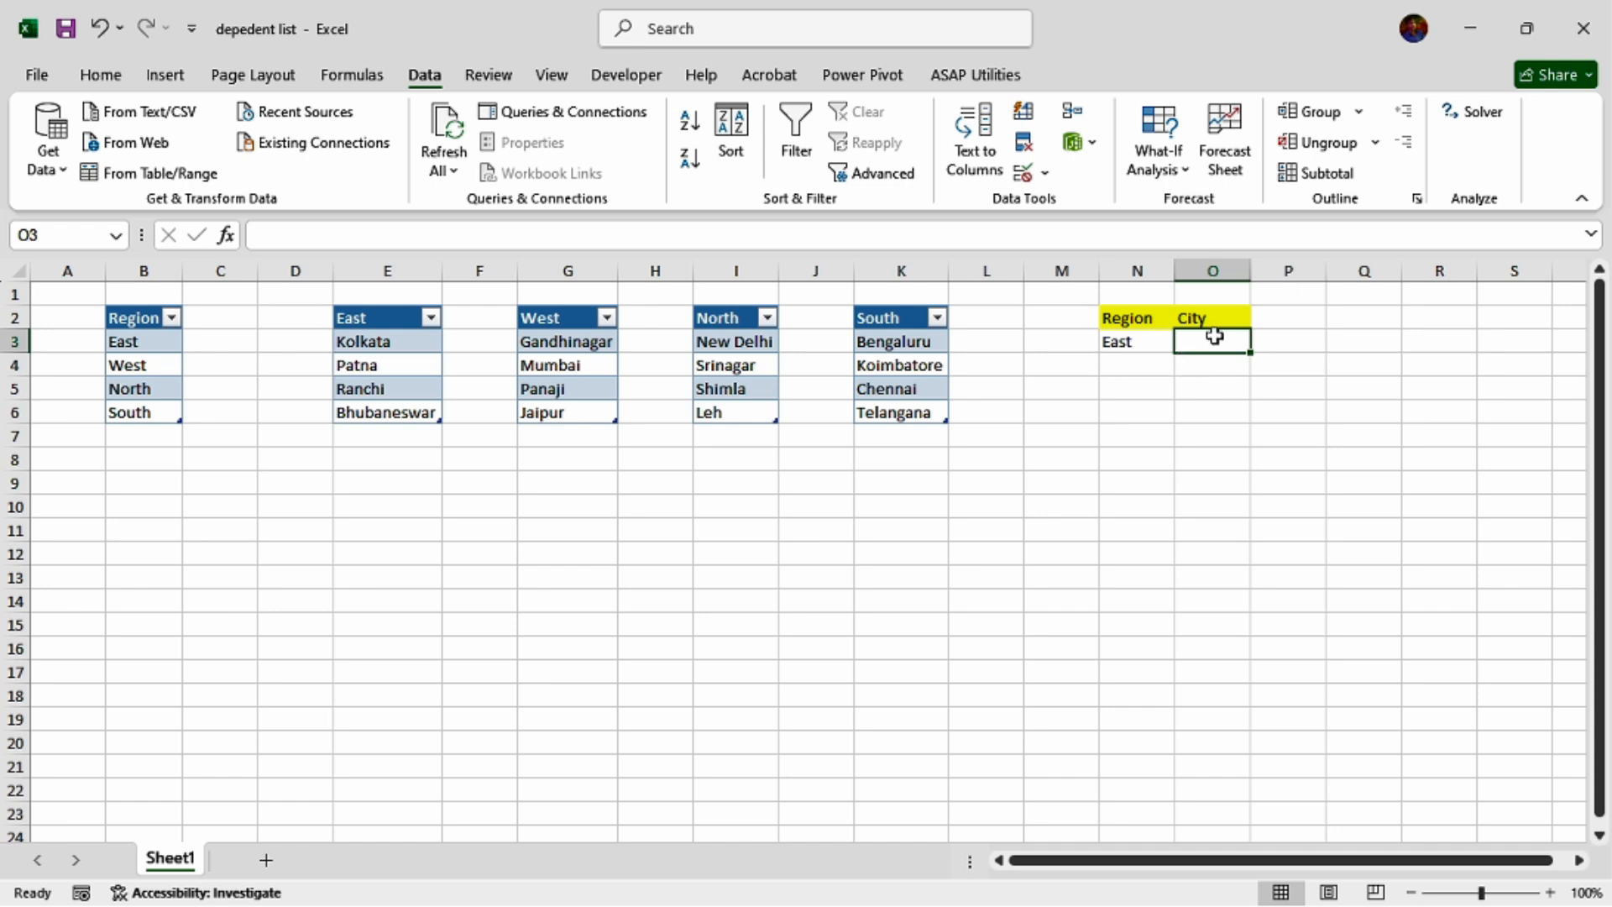
click(387, 361)
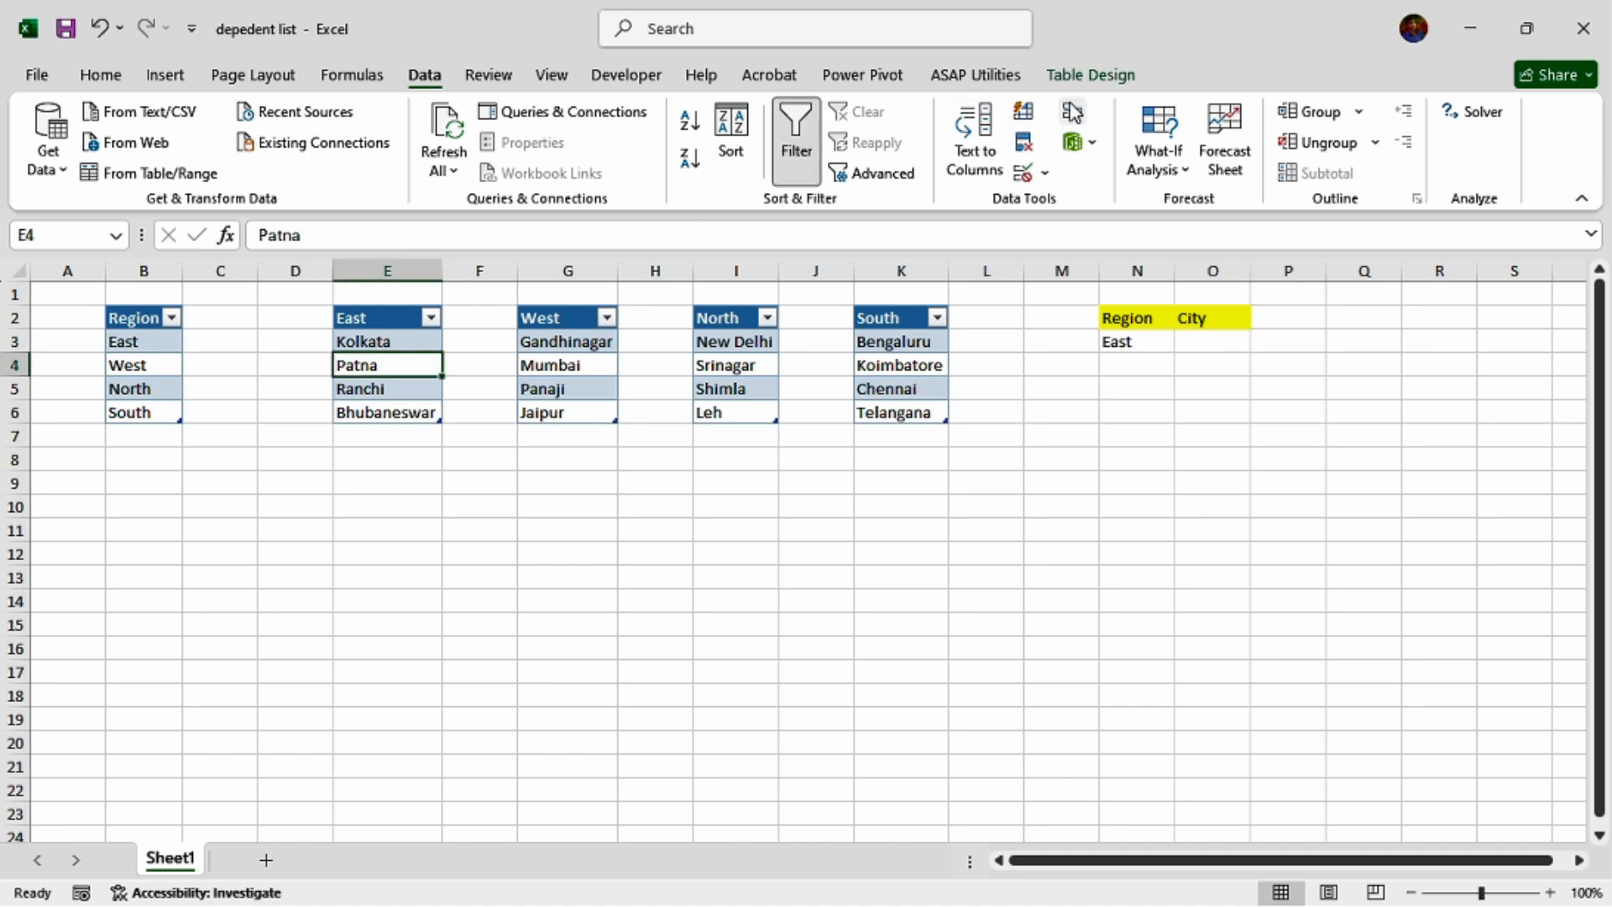
click(1103, 79)
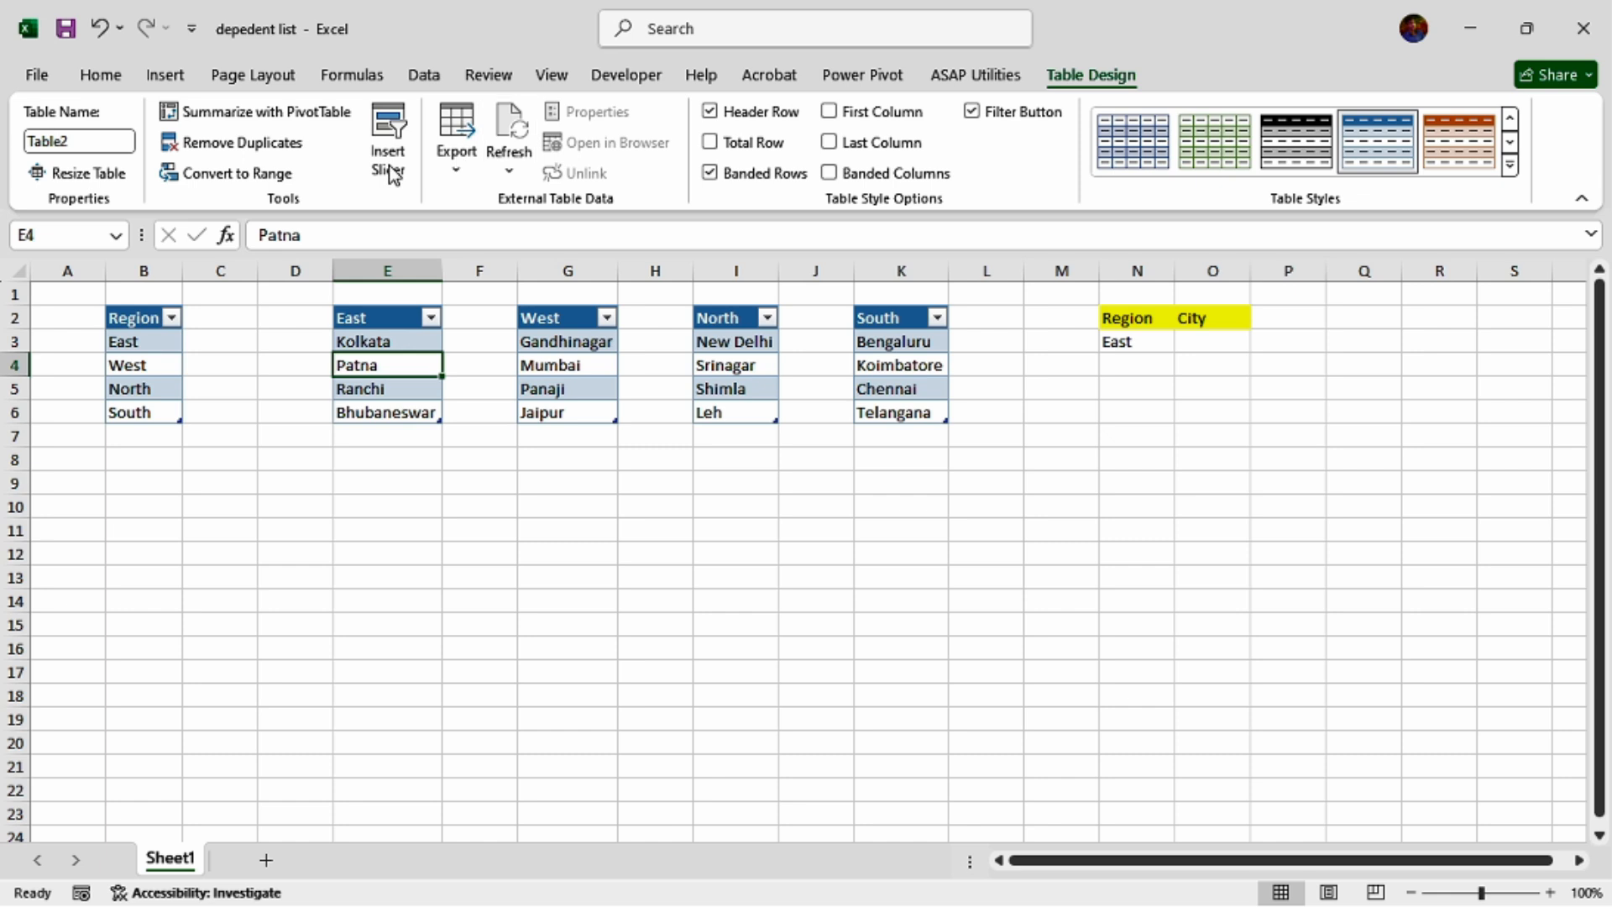
click(104, 145)
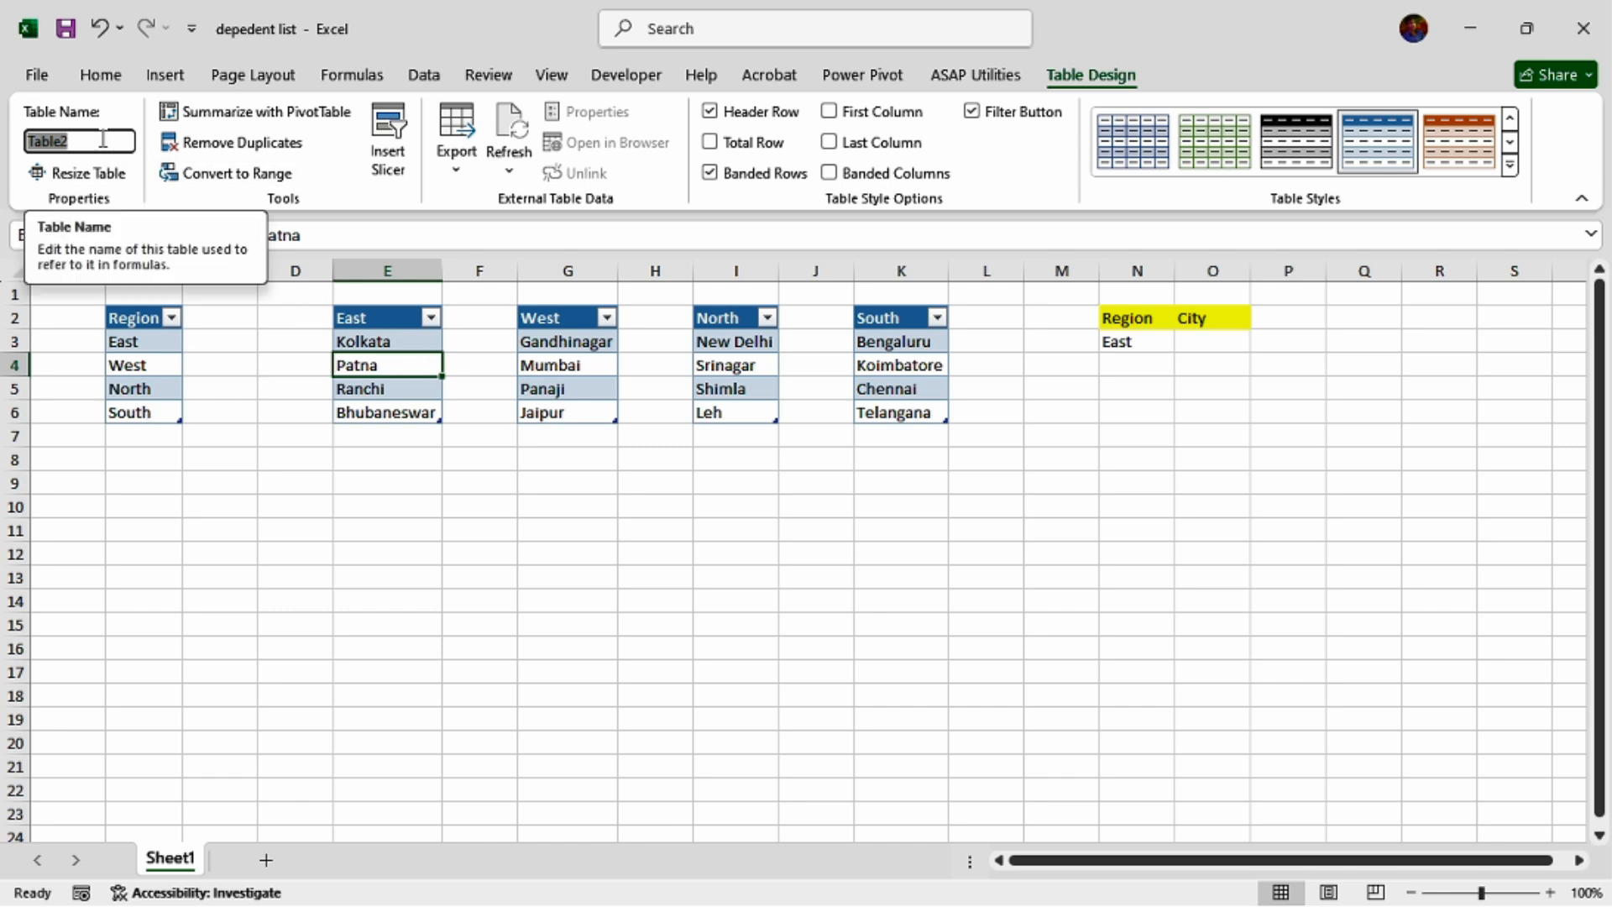
key(BackSpace)
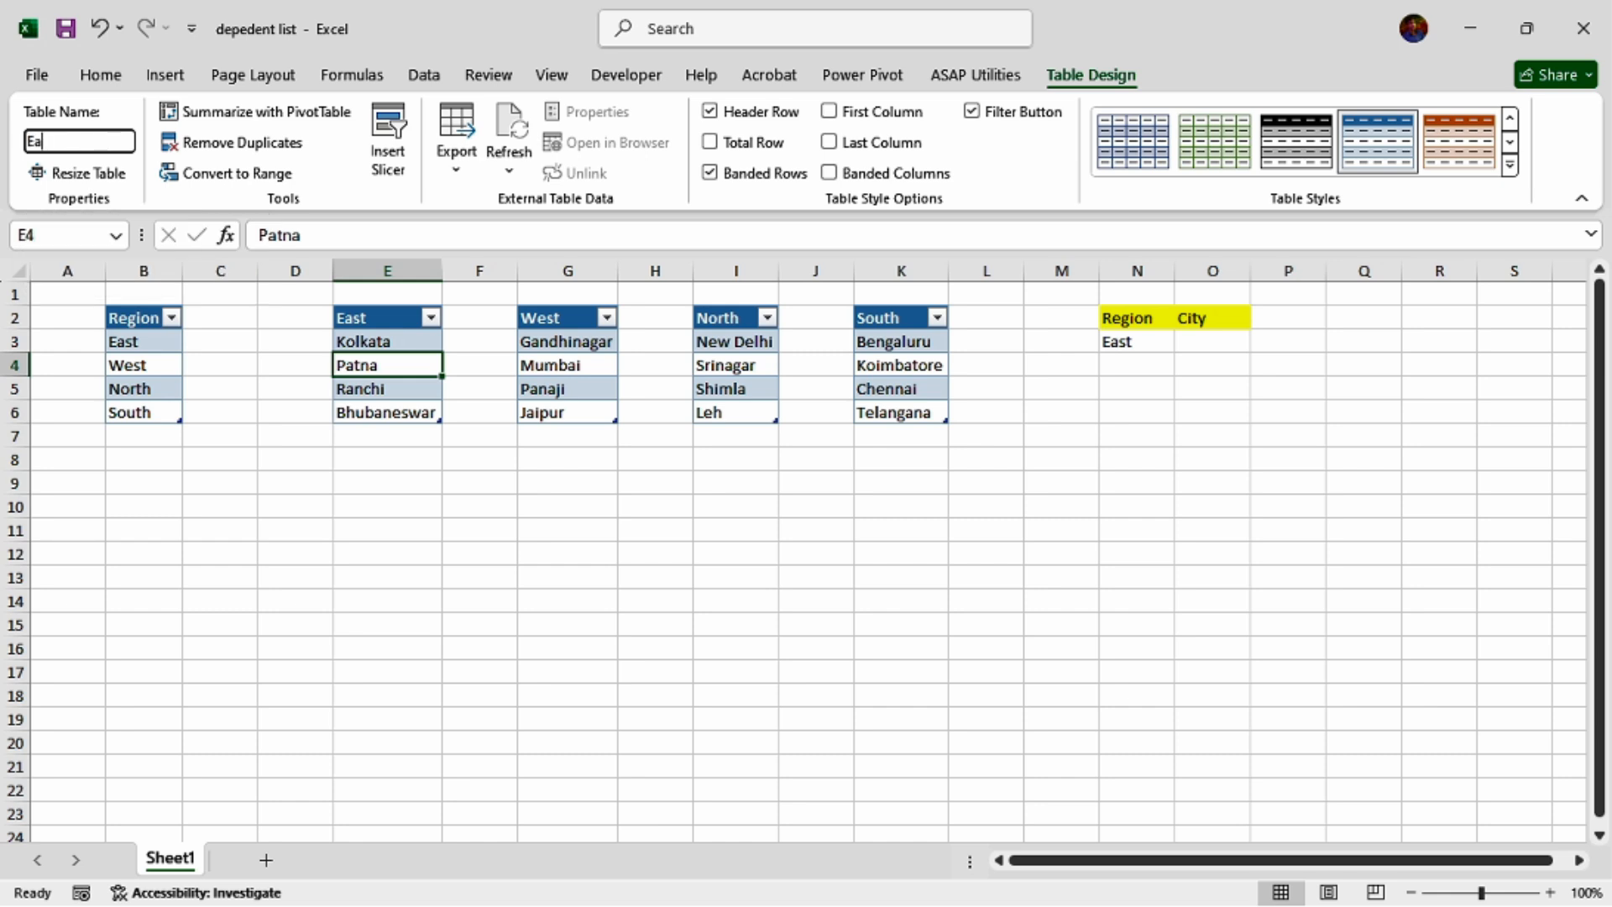
key(Return)
Rename the table holding the West city list in G2:G6 as West.
click(568, 386)
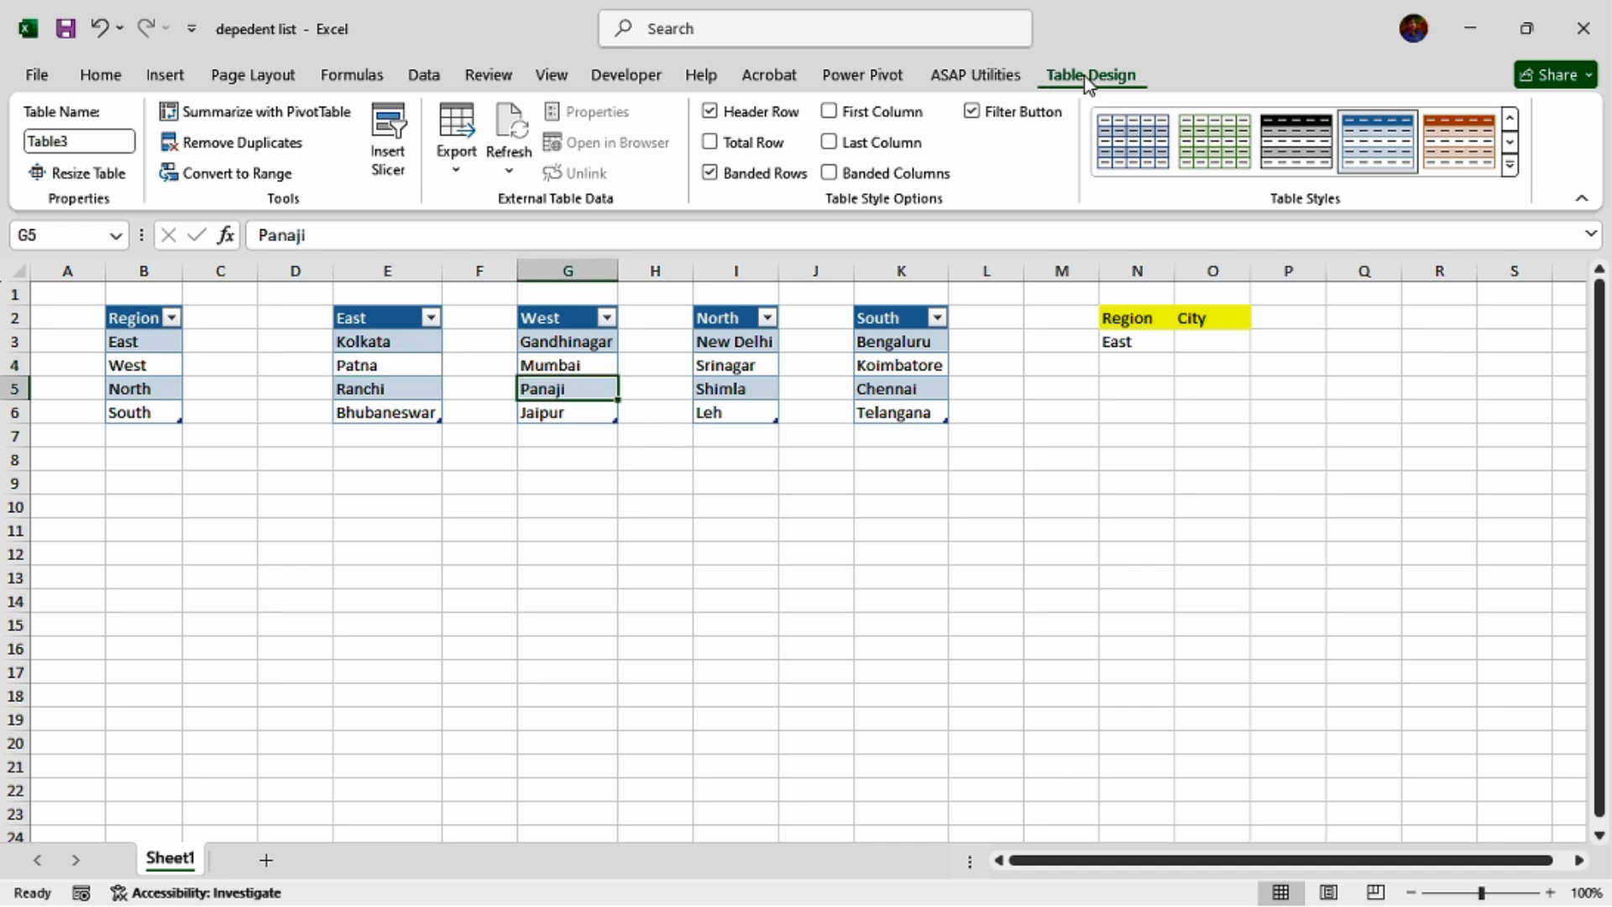
click(79, 139)
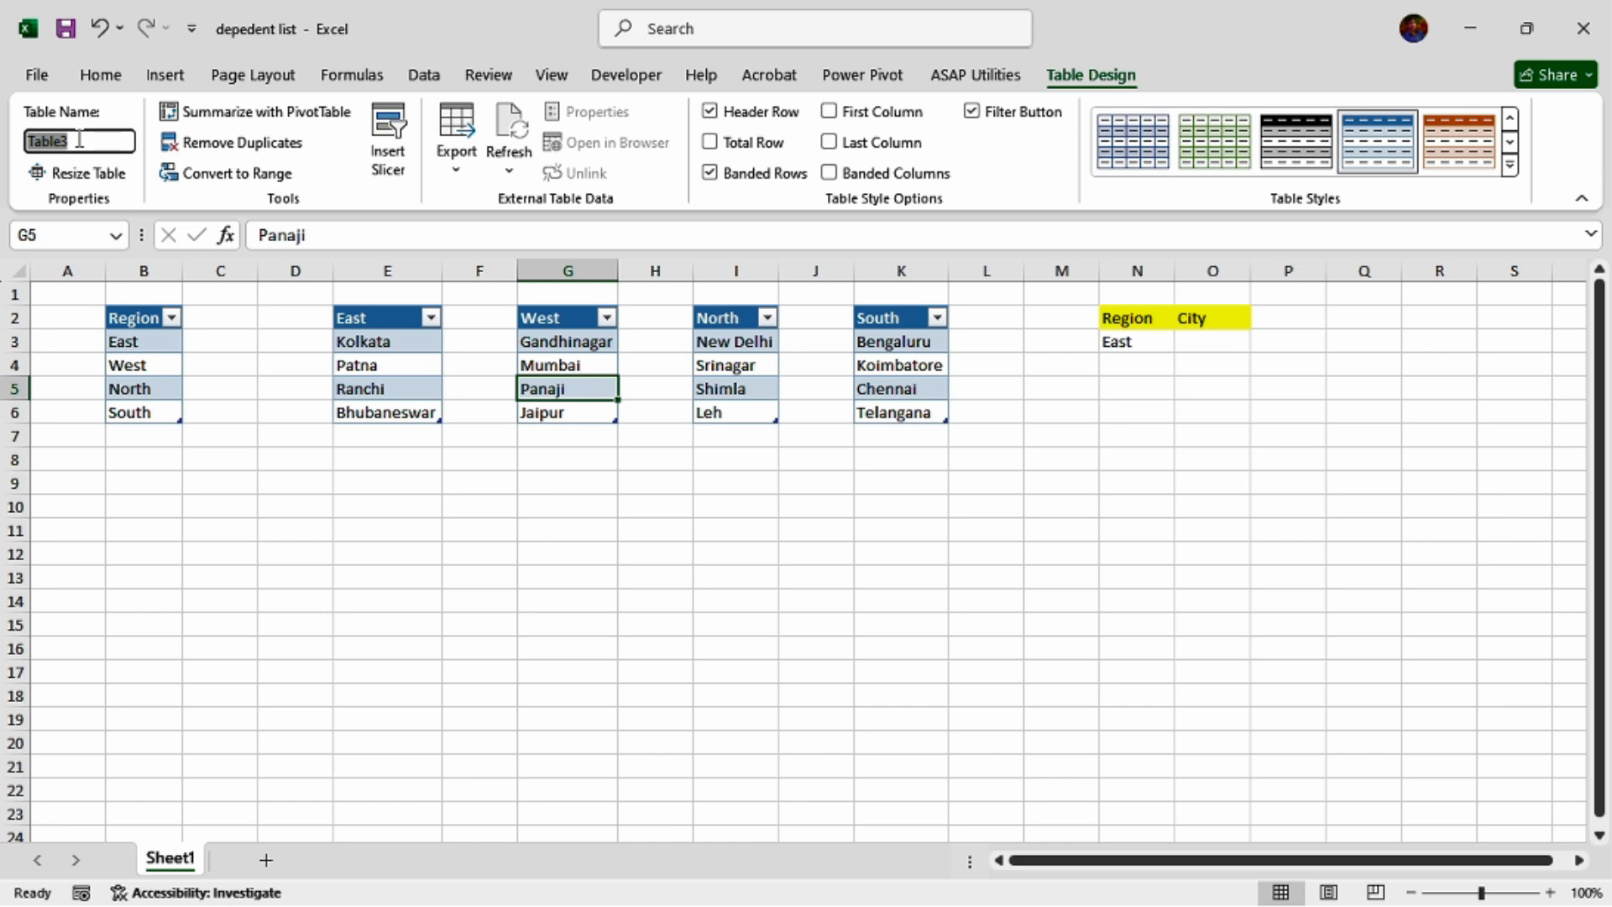
text(We)
key(Return)
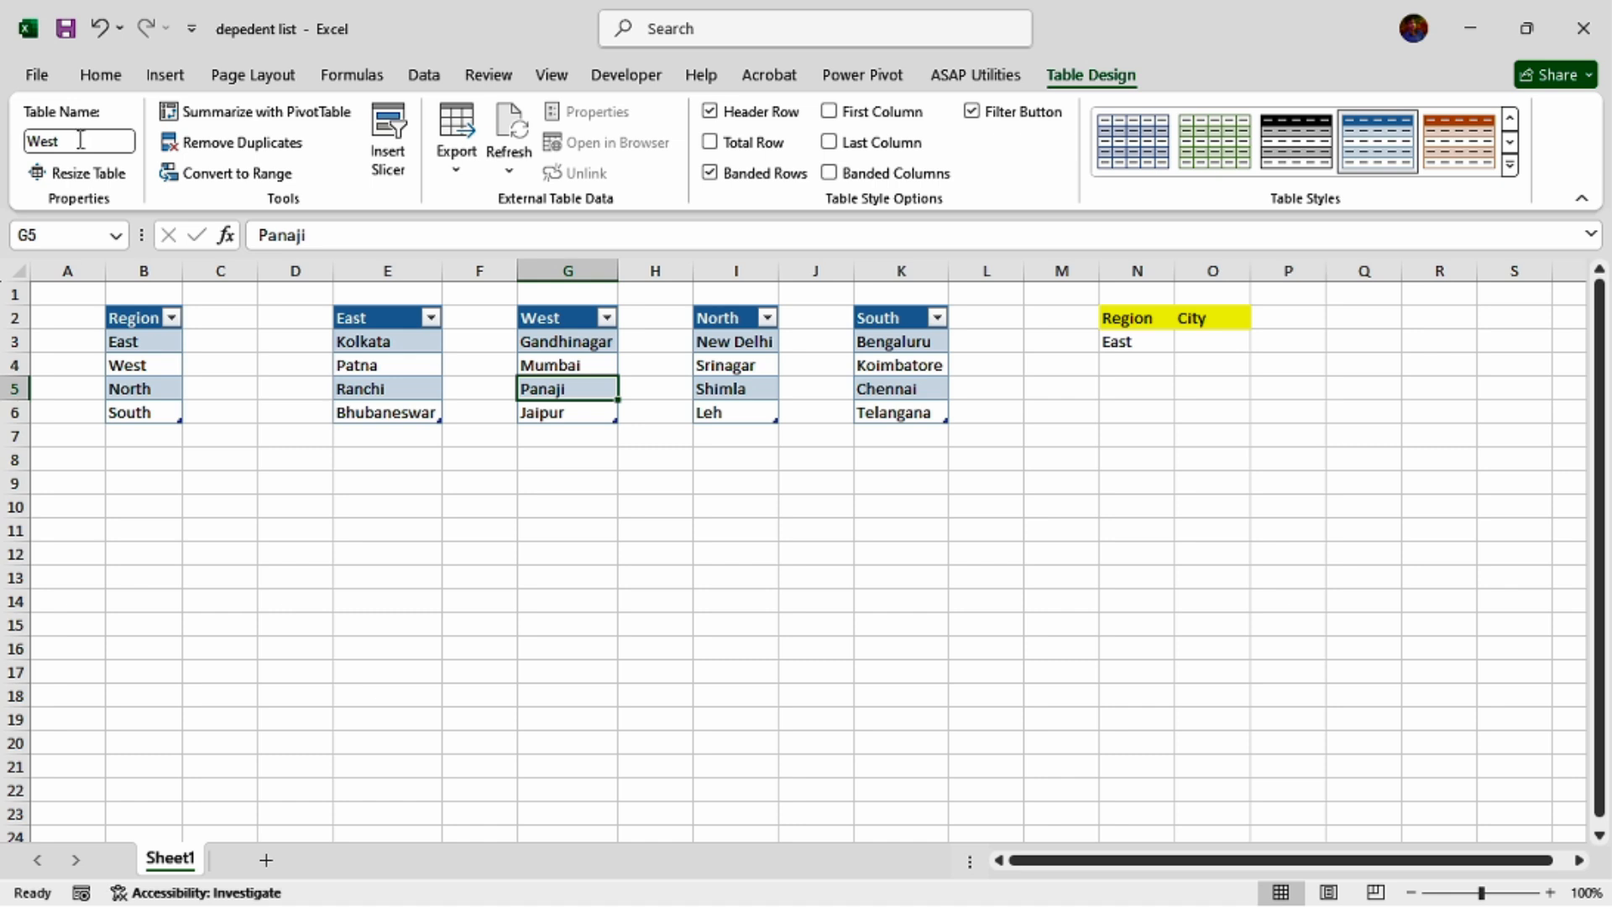
Rename the table holding the North city list in I2:I6 as North.
click(743, 344)
click(97, 134)
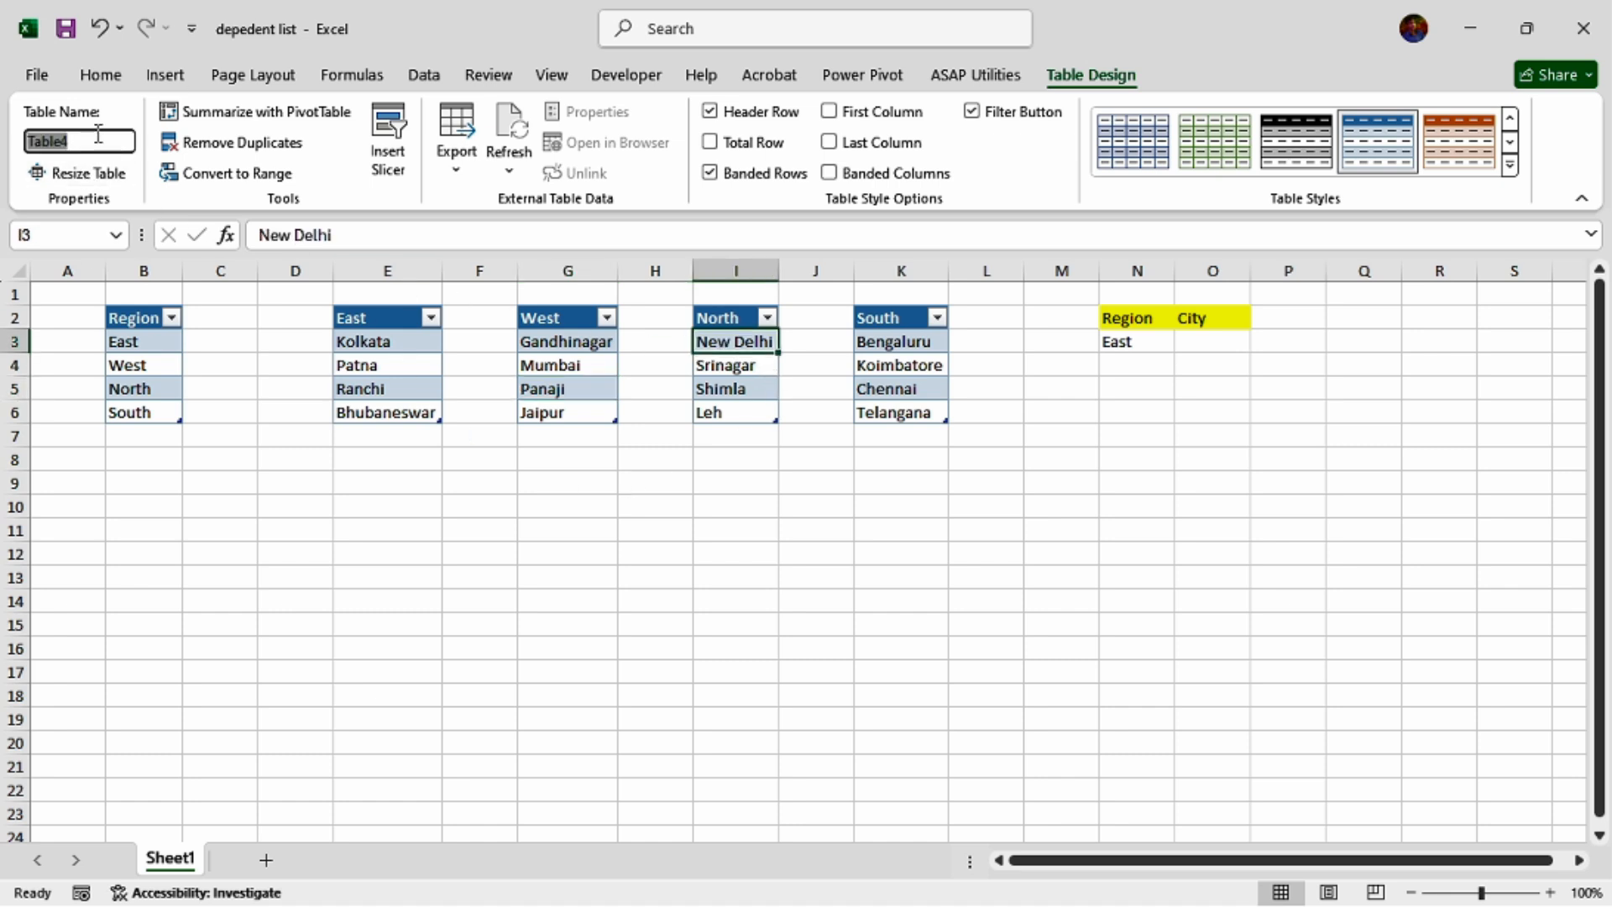
text(North)
key(Return)
Rename the table holding the South city list in K2:K6 as South.
click(897, 386)
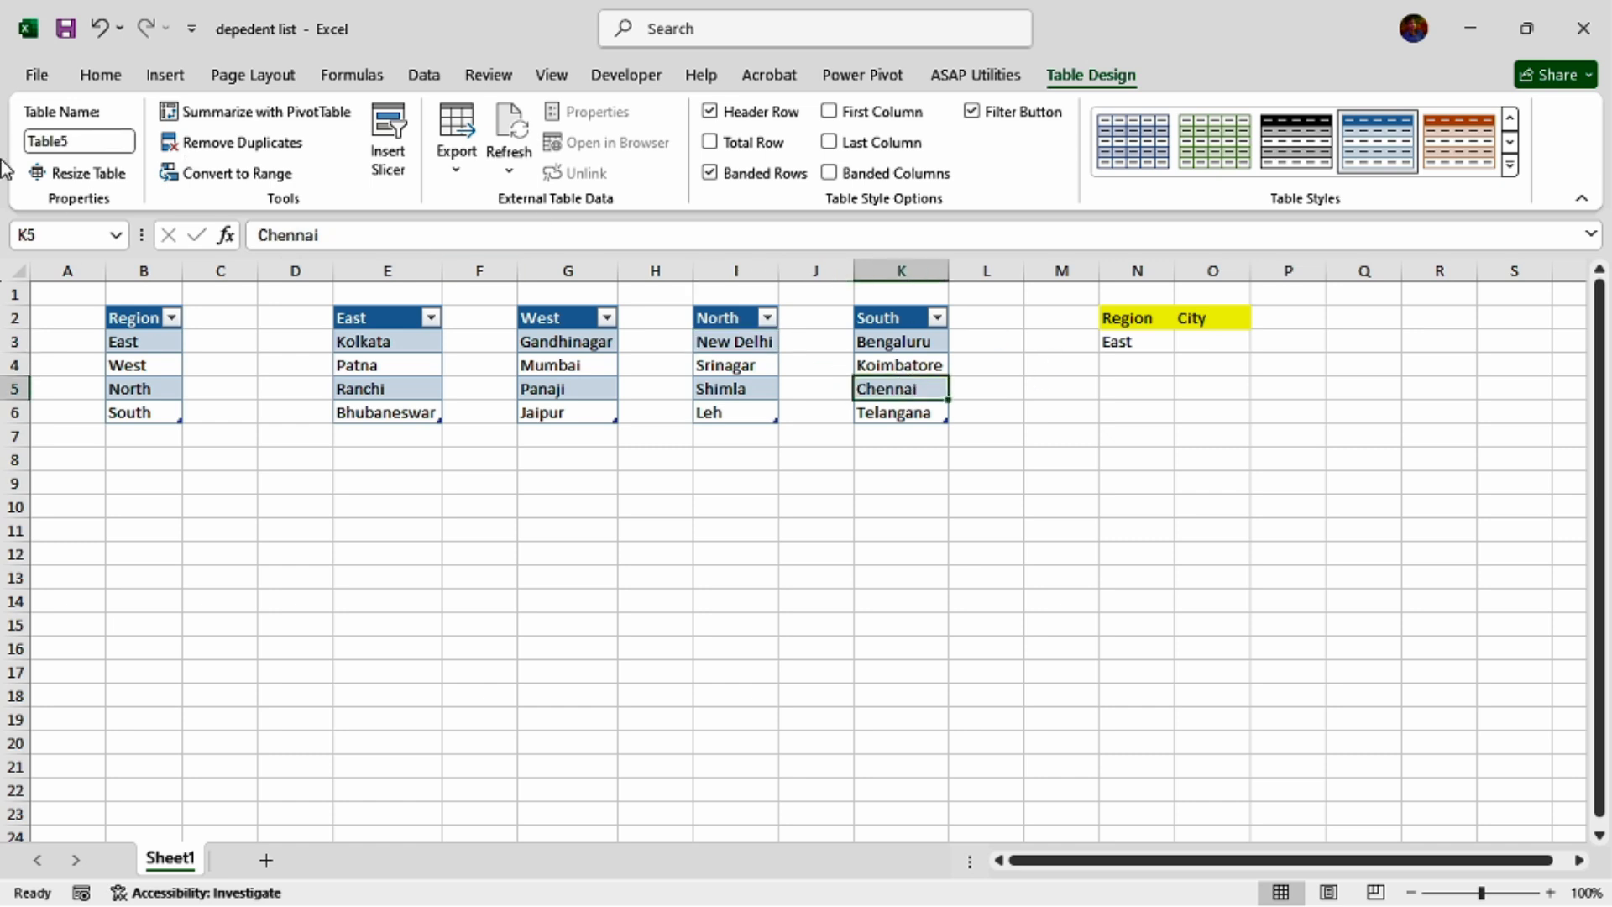
click(112, 142)
text(South)
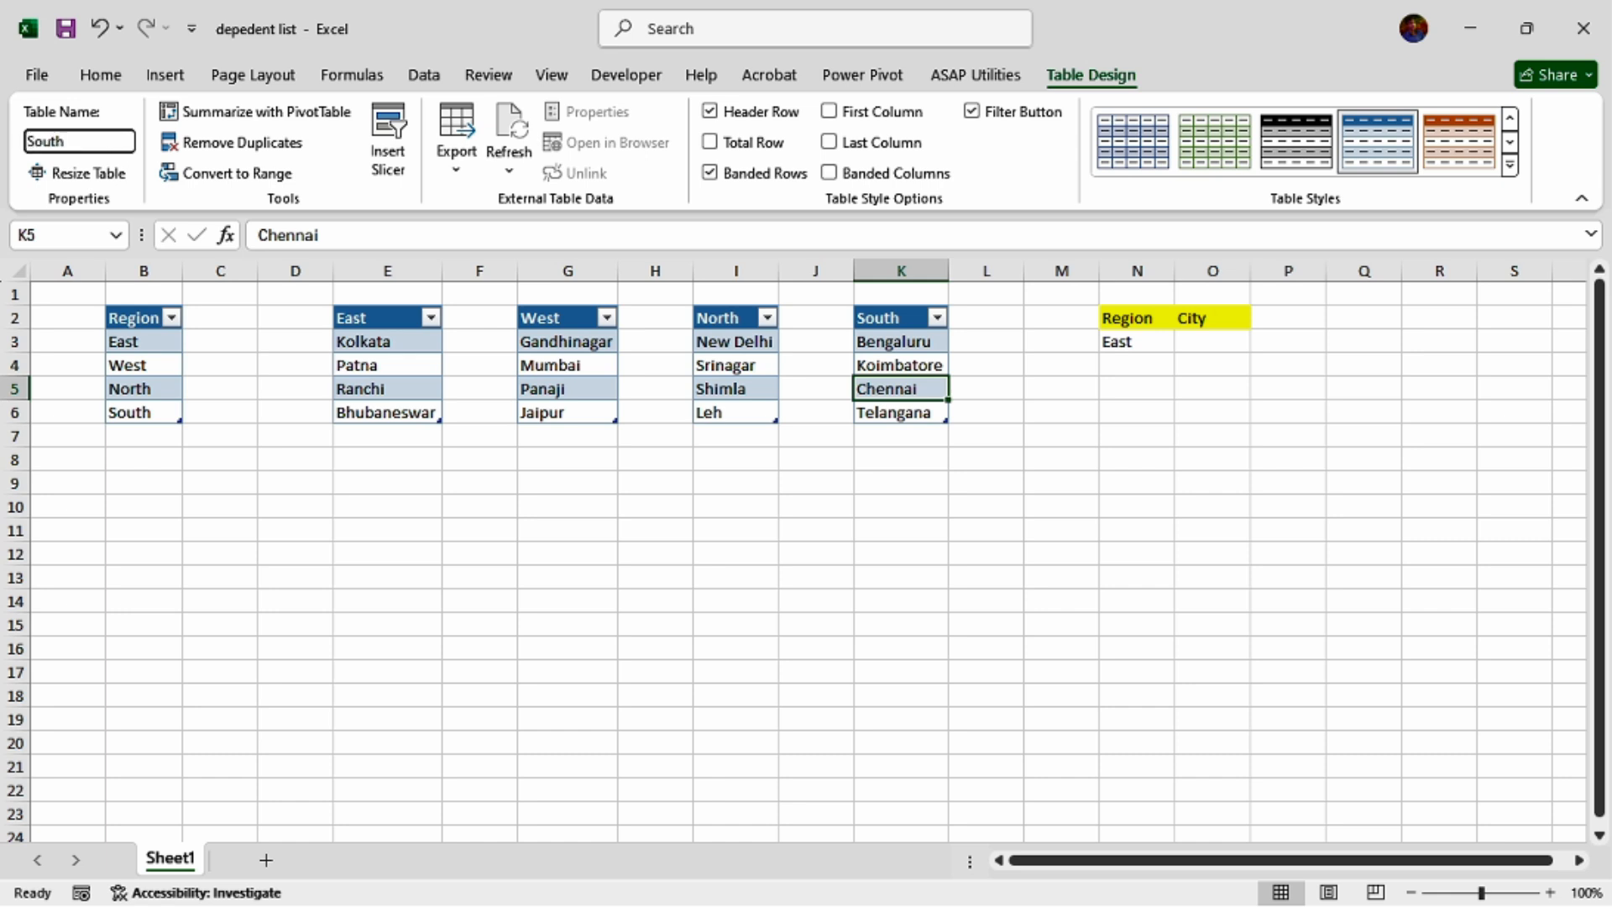
key(Return)
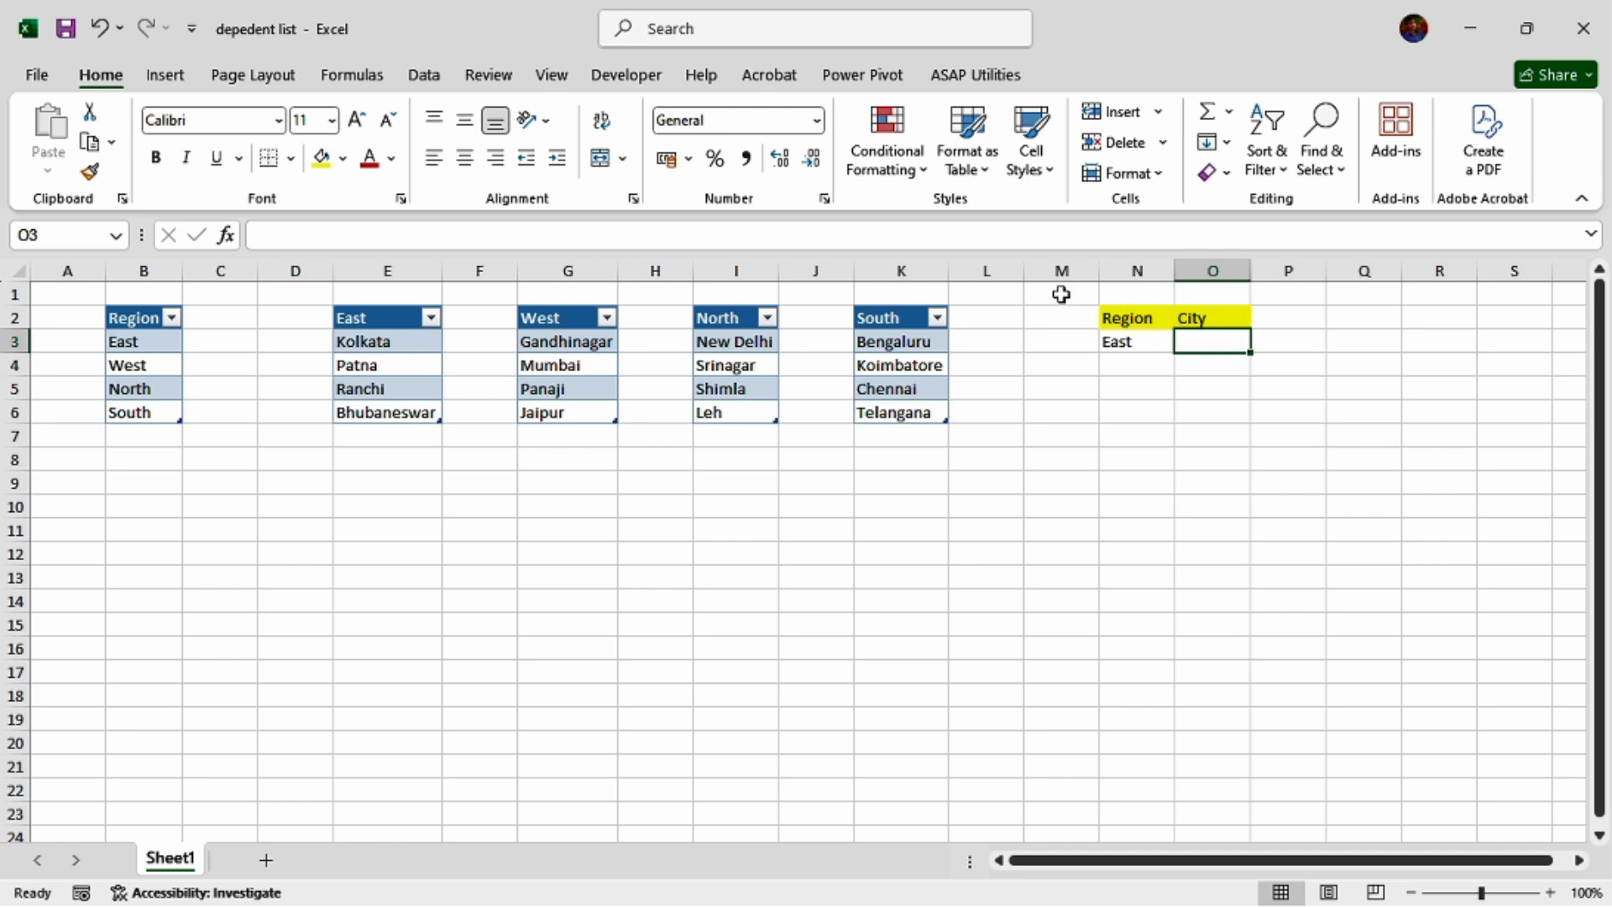
Add List data validation to cell O3 under the City header, with the source =indirect($N$3).
click(423, 77)
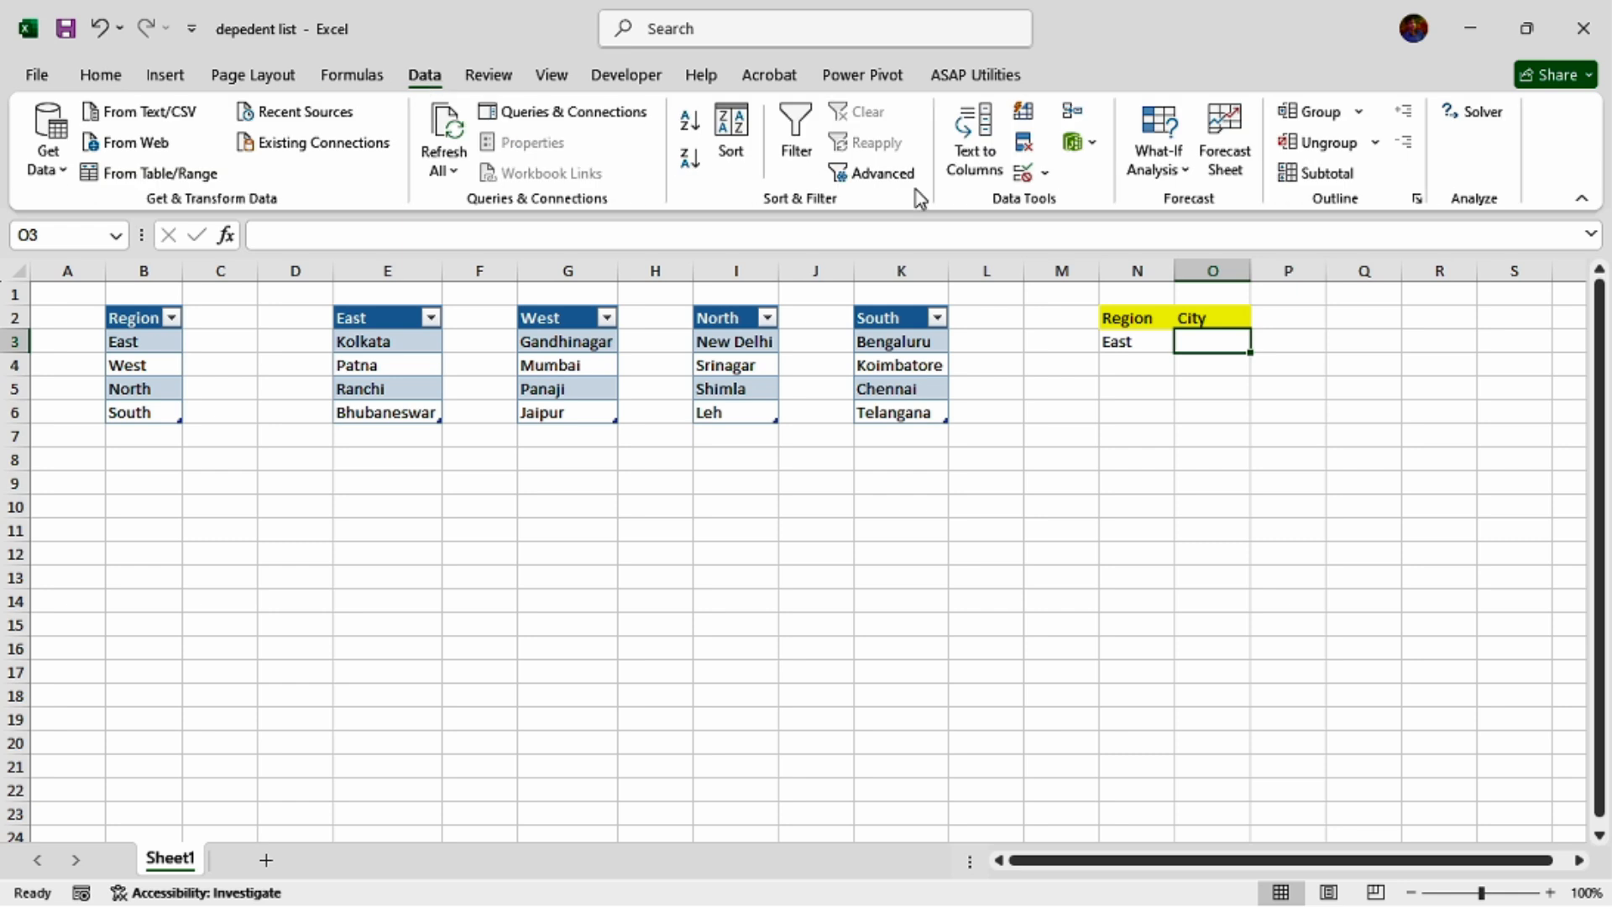
click(1045, 174)
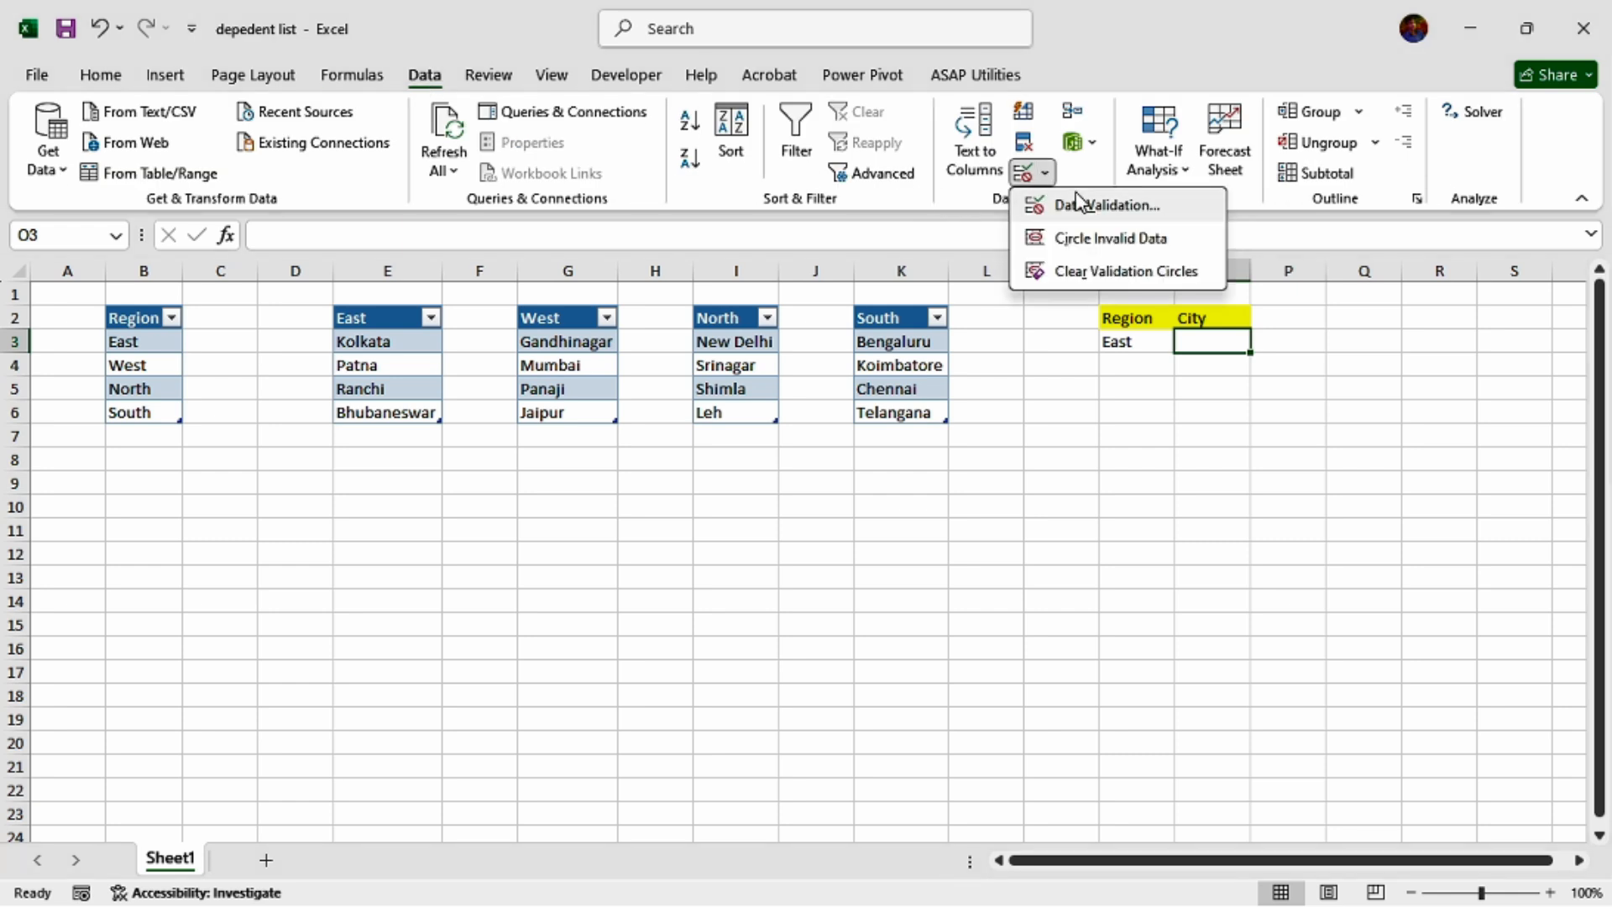
click(1143, 211)
click(1181, 353)
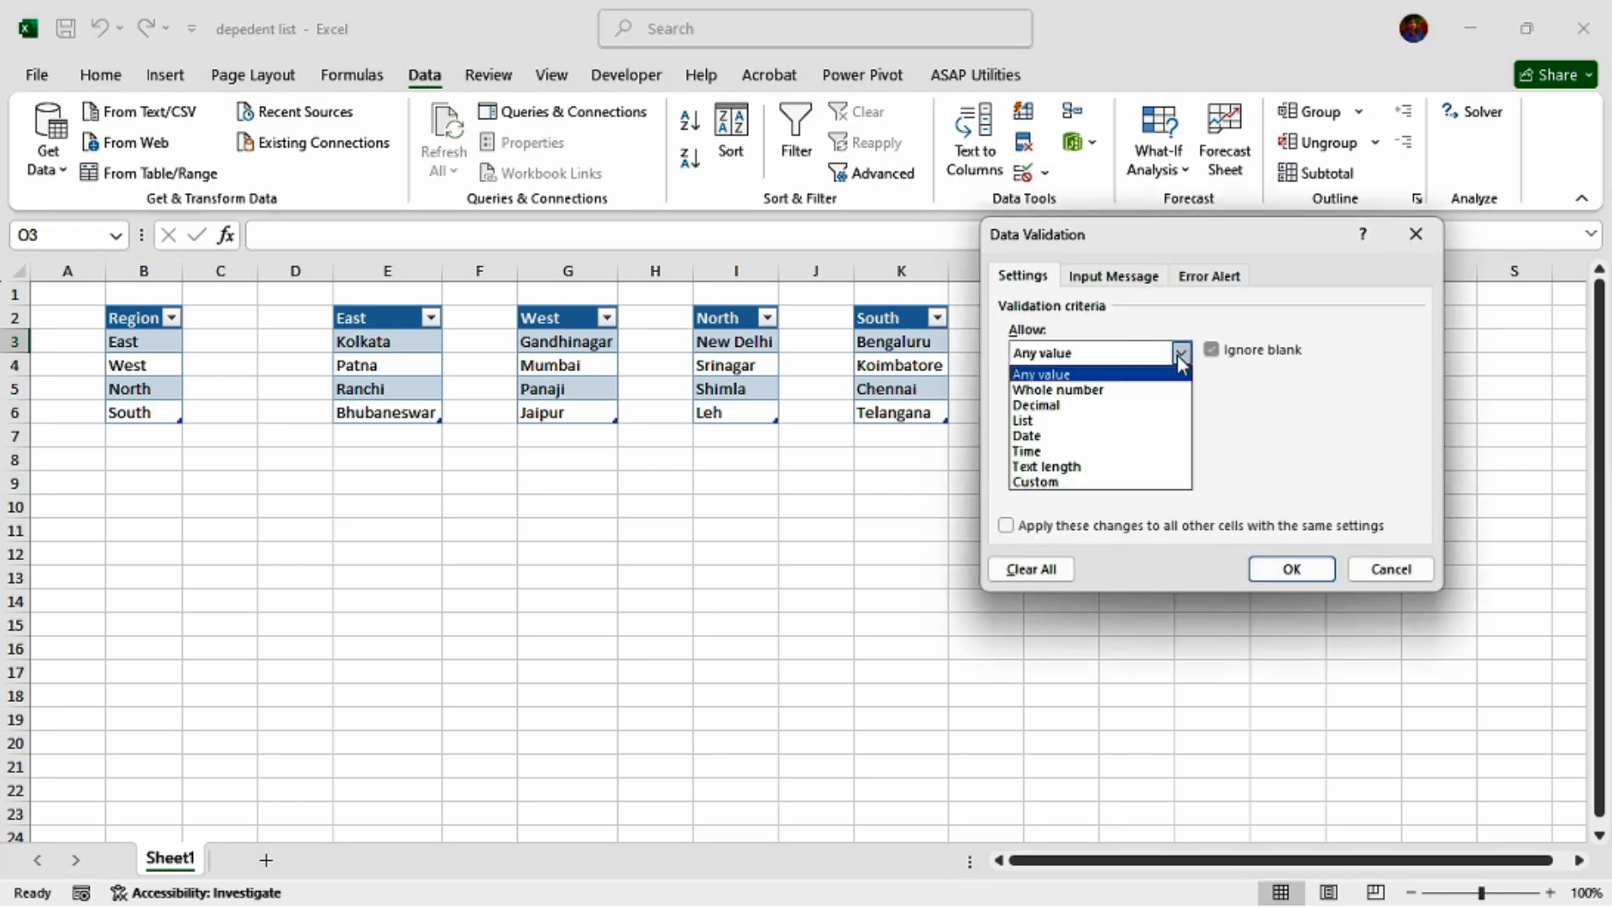
click(1058, 422)
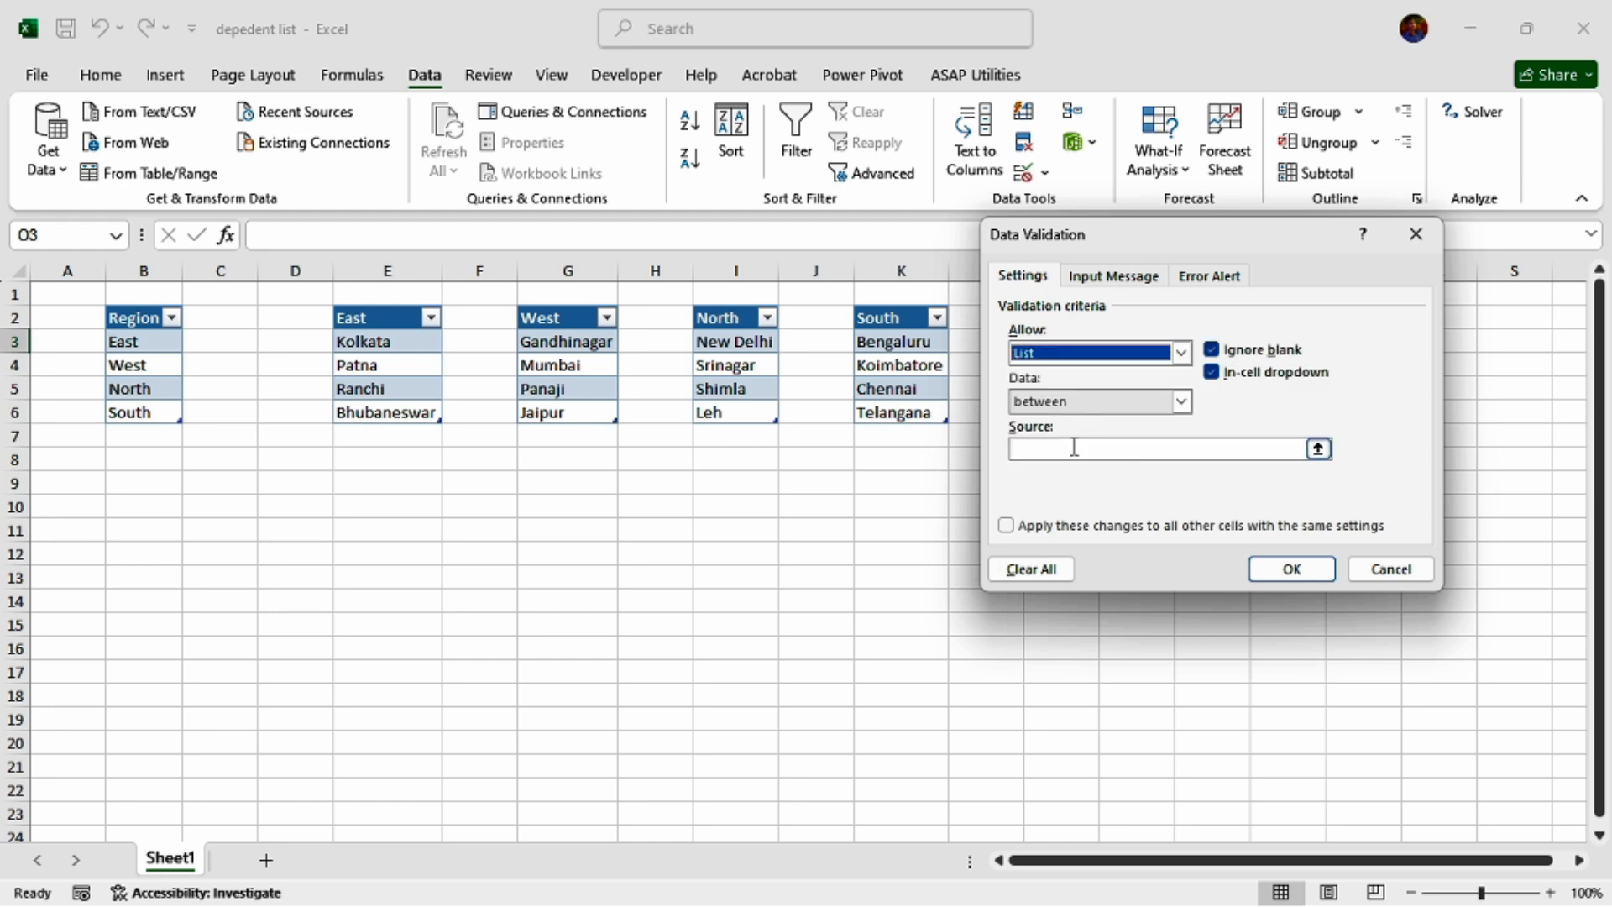
click(1075, 447)
drag(1108, 240, 1176, 410)
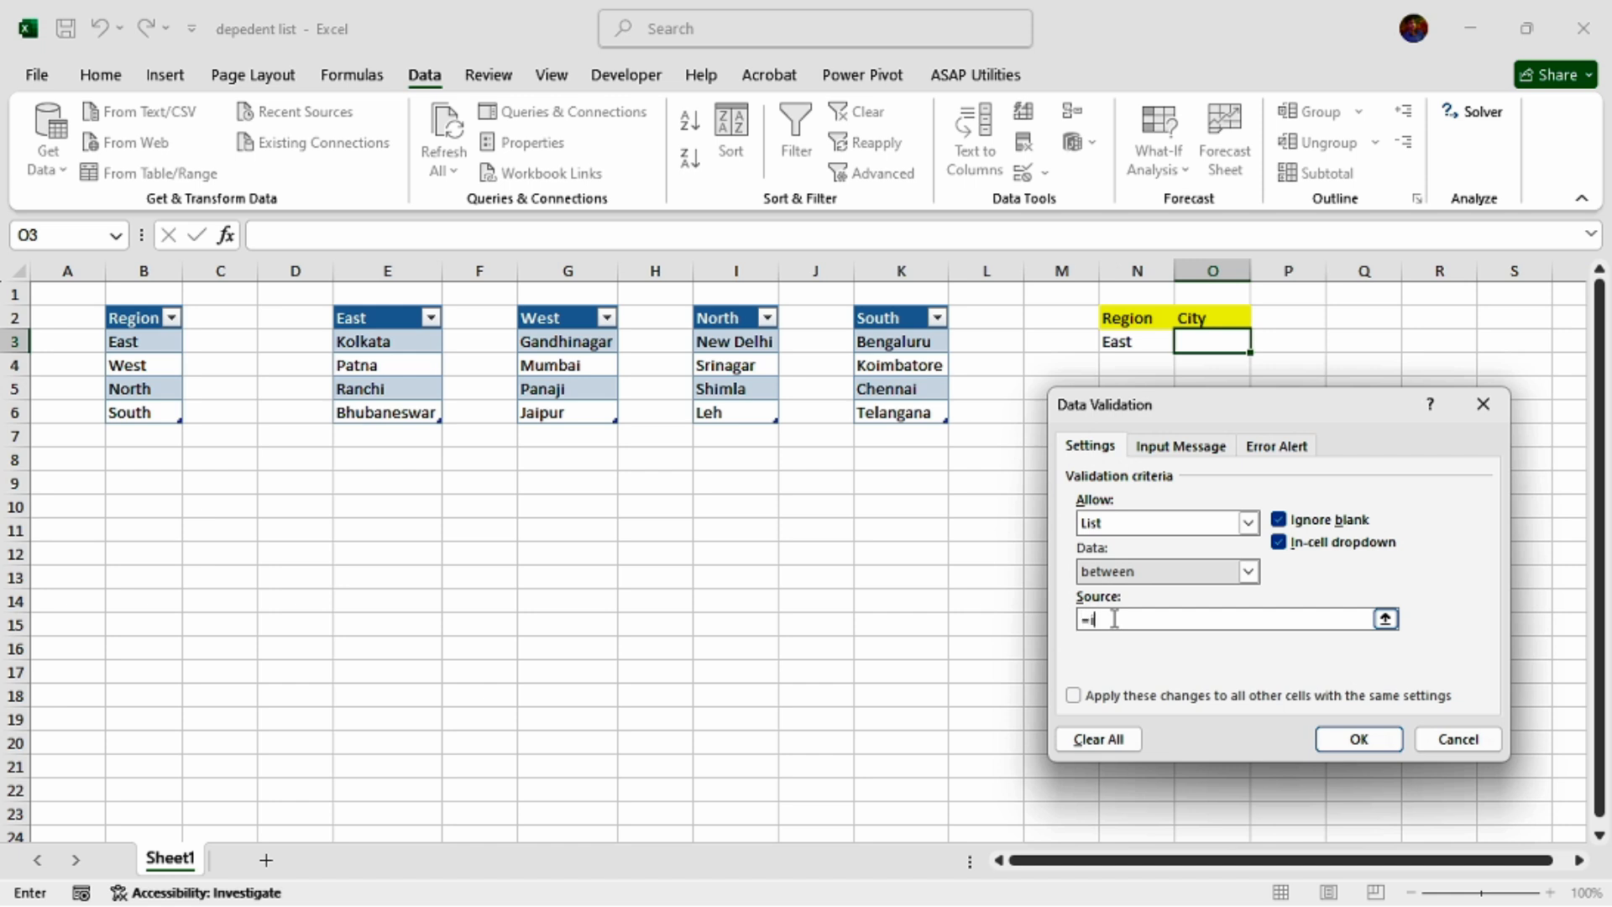
text(=indirect()
click(1137, 340)
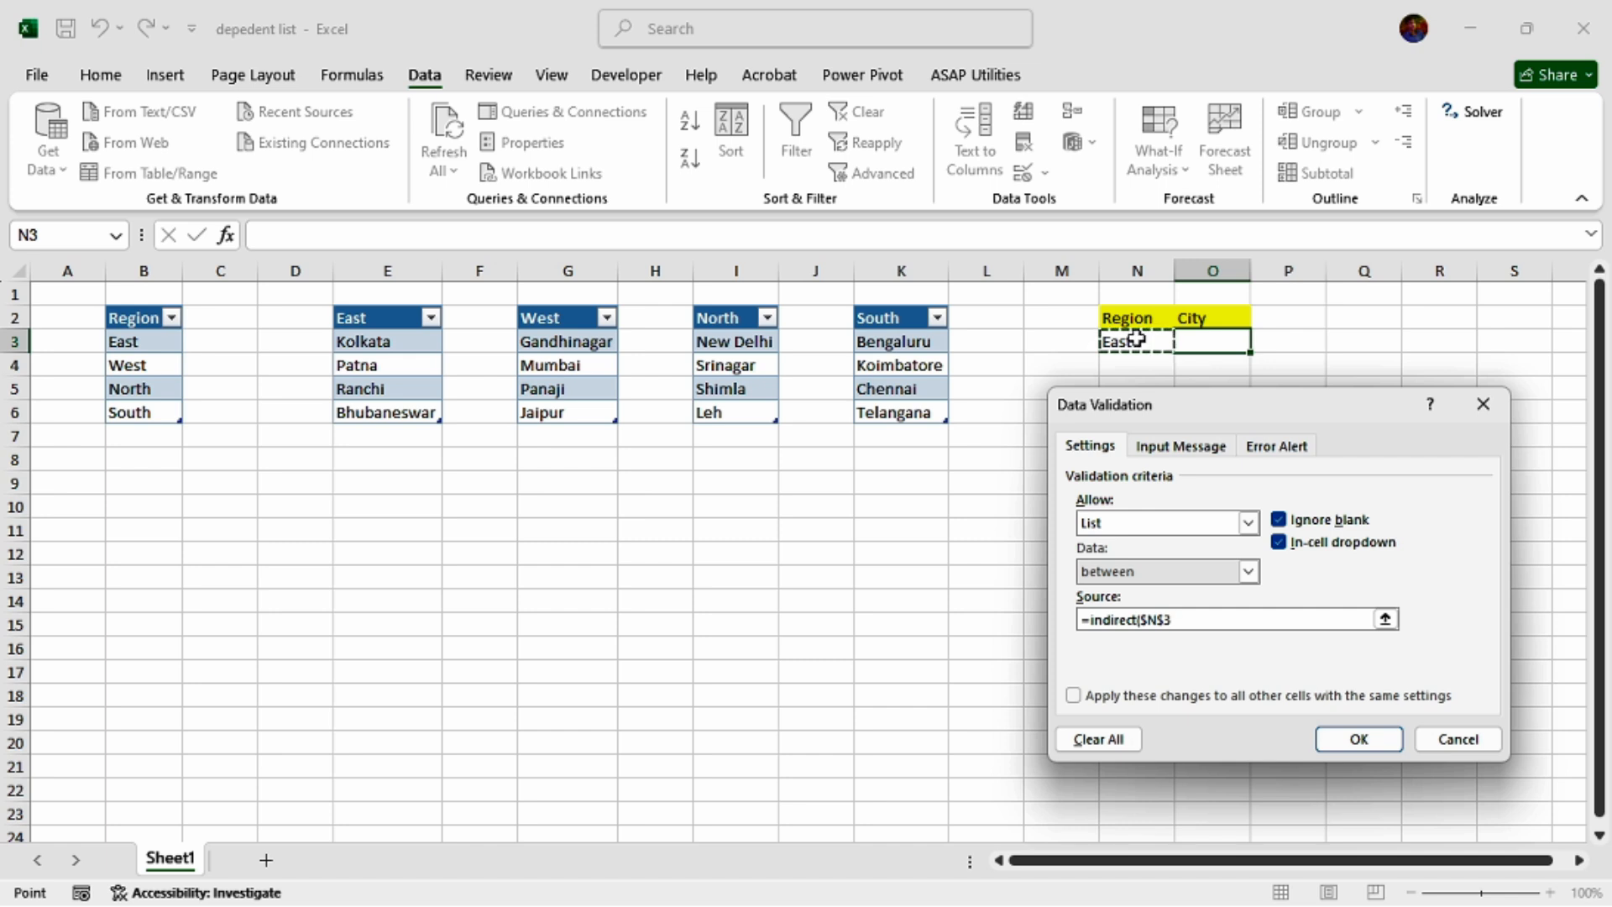
text())
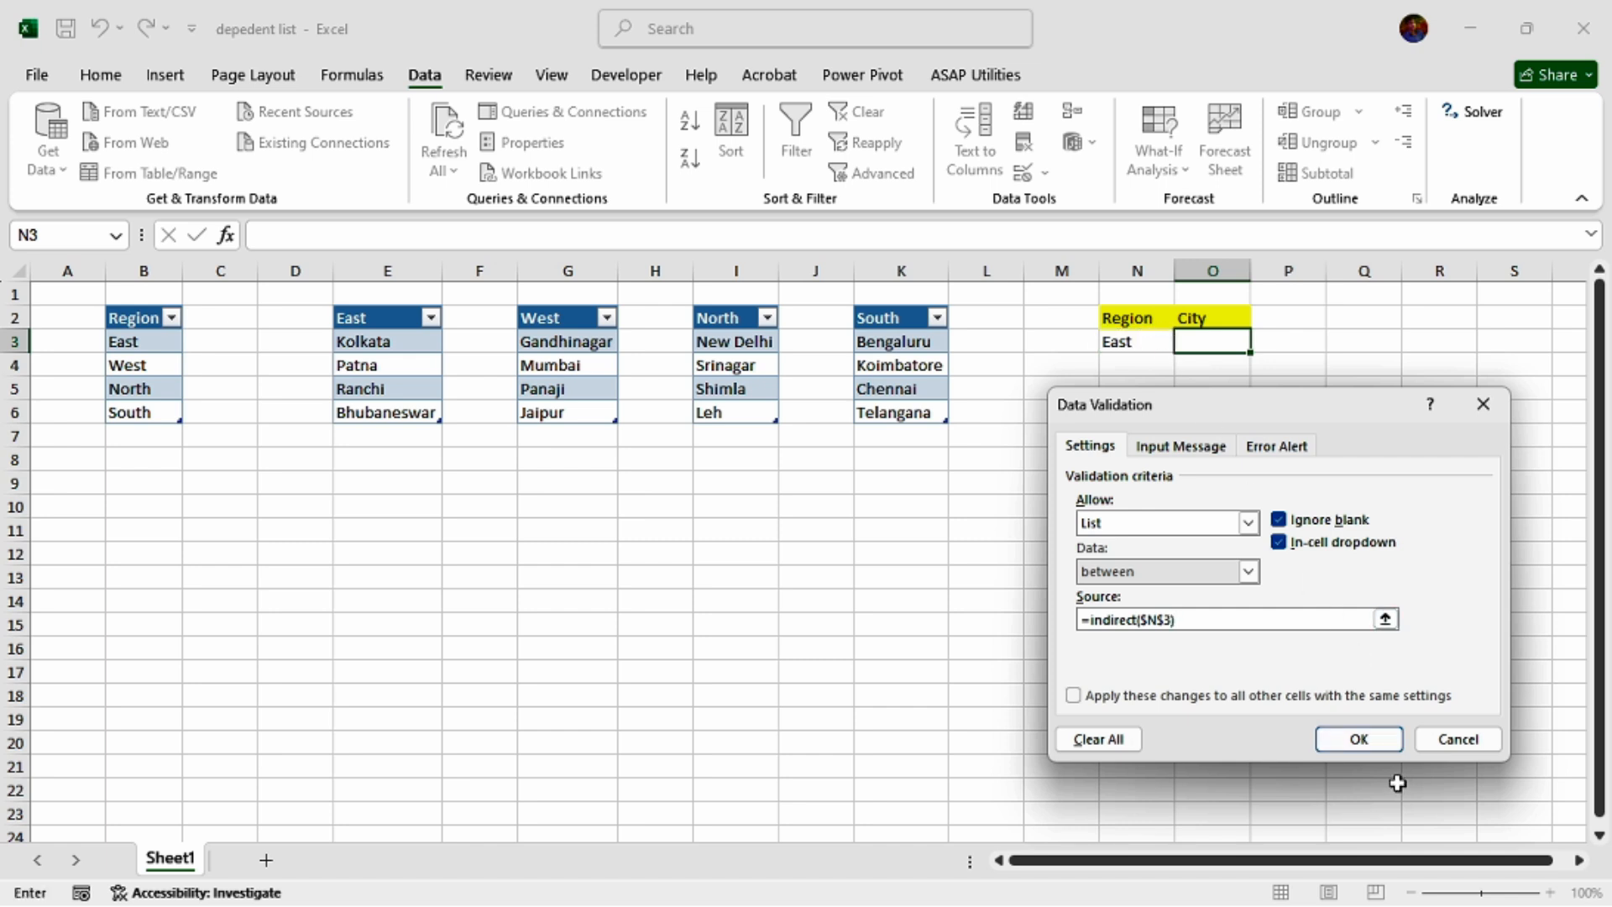
click(1371, 734)
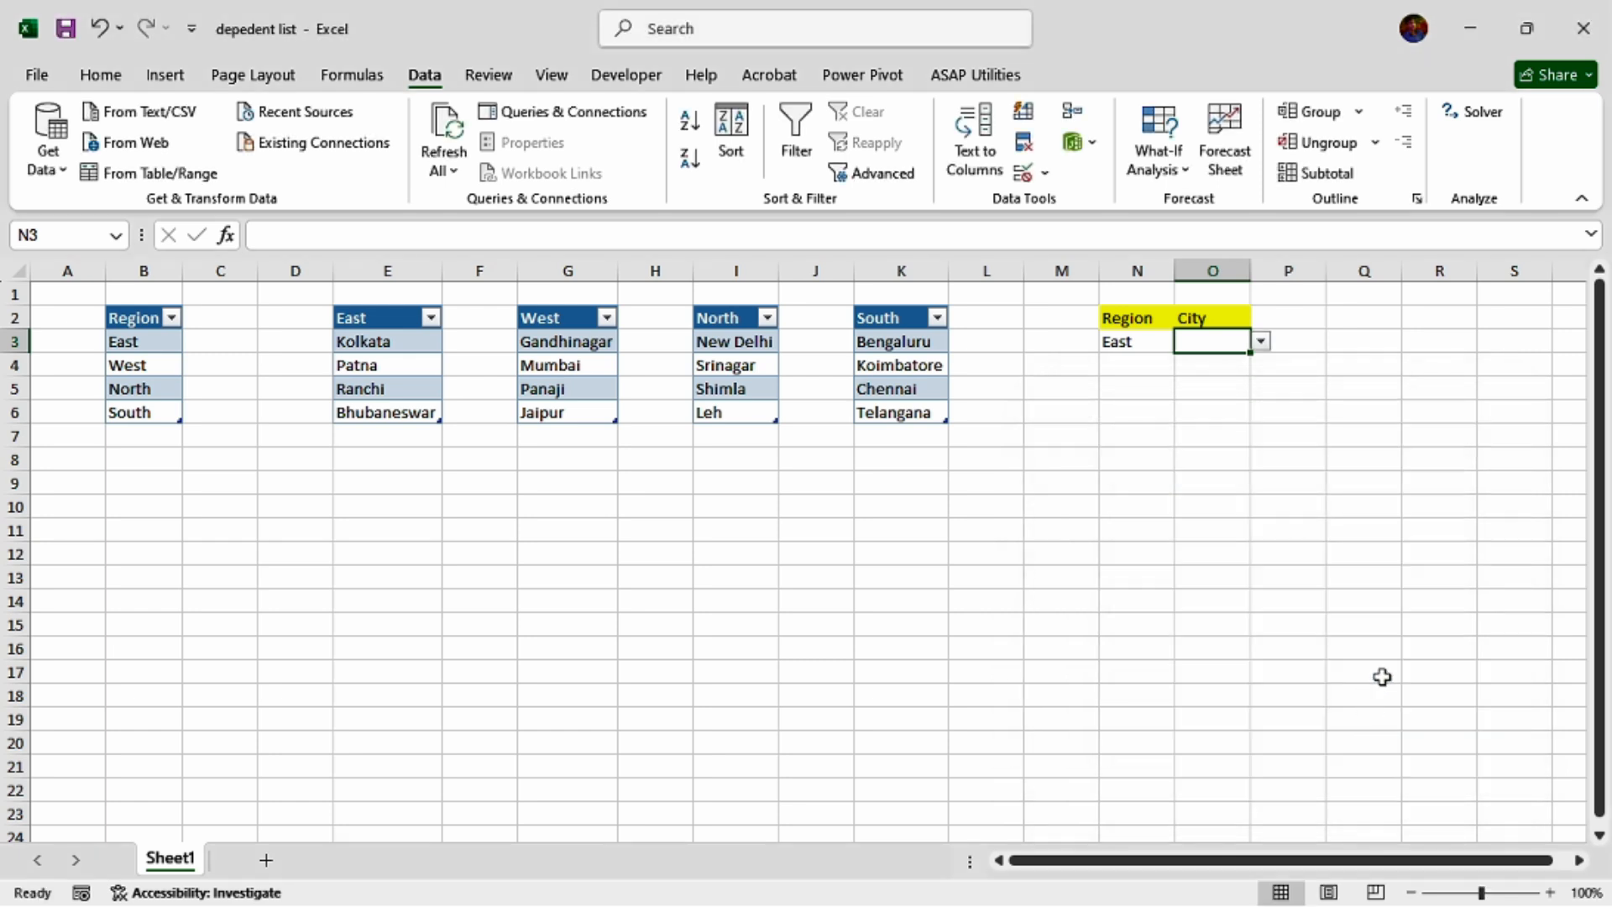
Check the City drop-down list in O3 for East, and again with West chosen as the region in N3.
click(1263, 344)
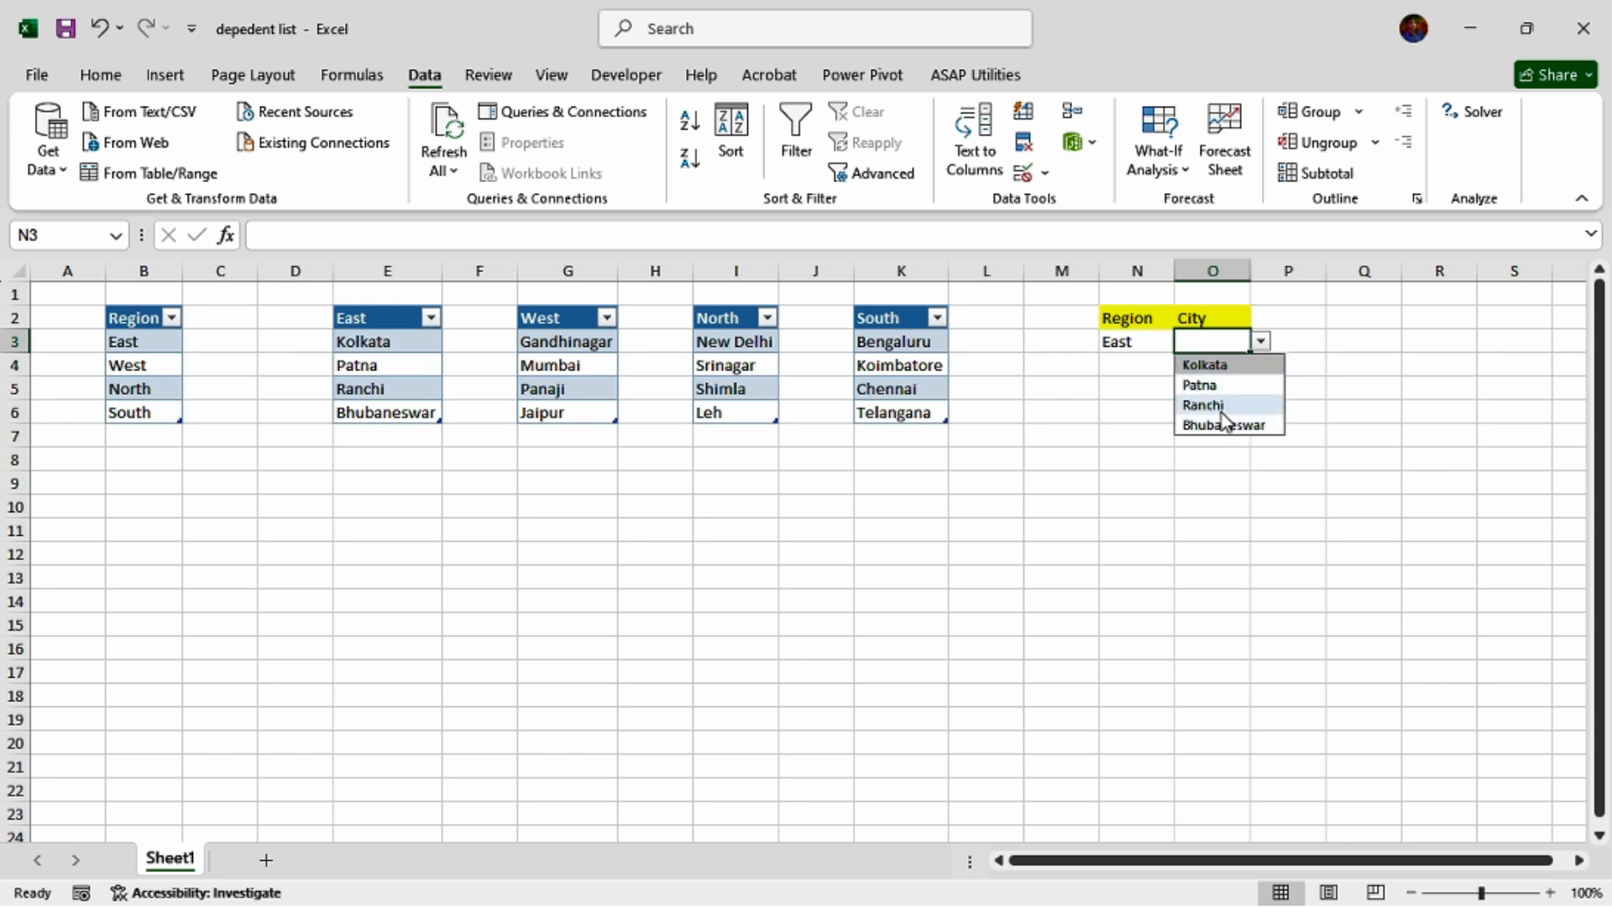
click(1219, 481)
click(1152, 346)
click(1186, 341)
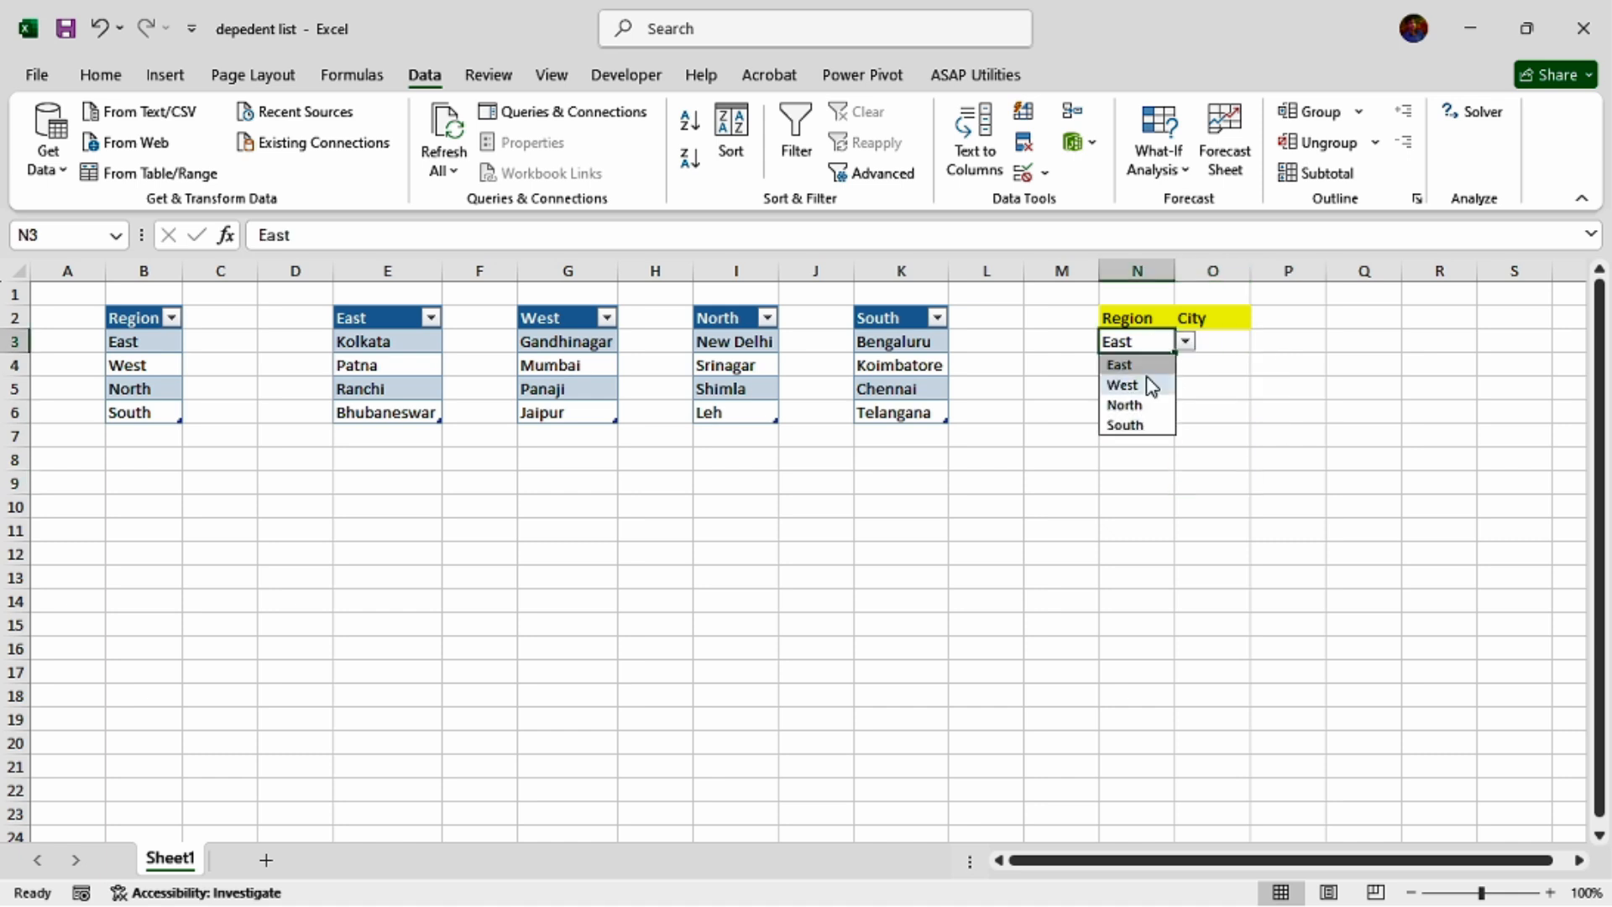
click(1142, 386)
click(1217, 341)
click(1261, 341)
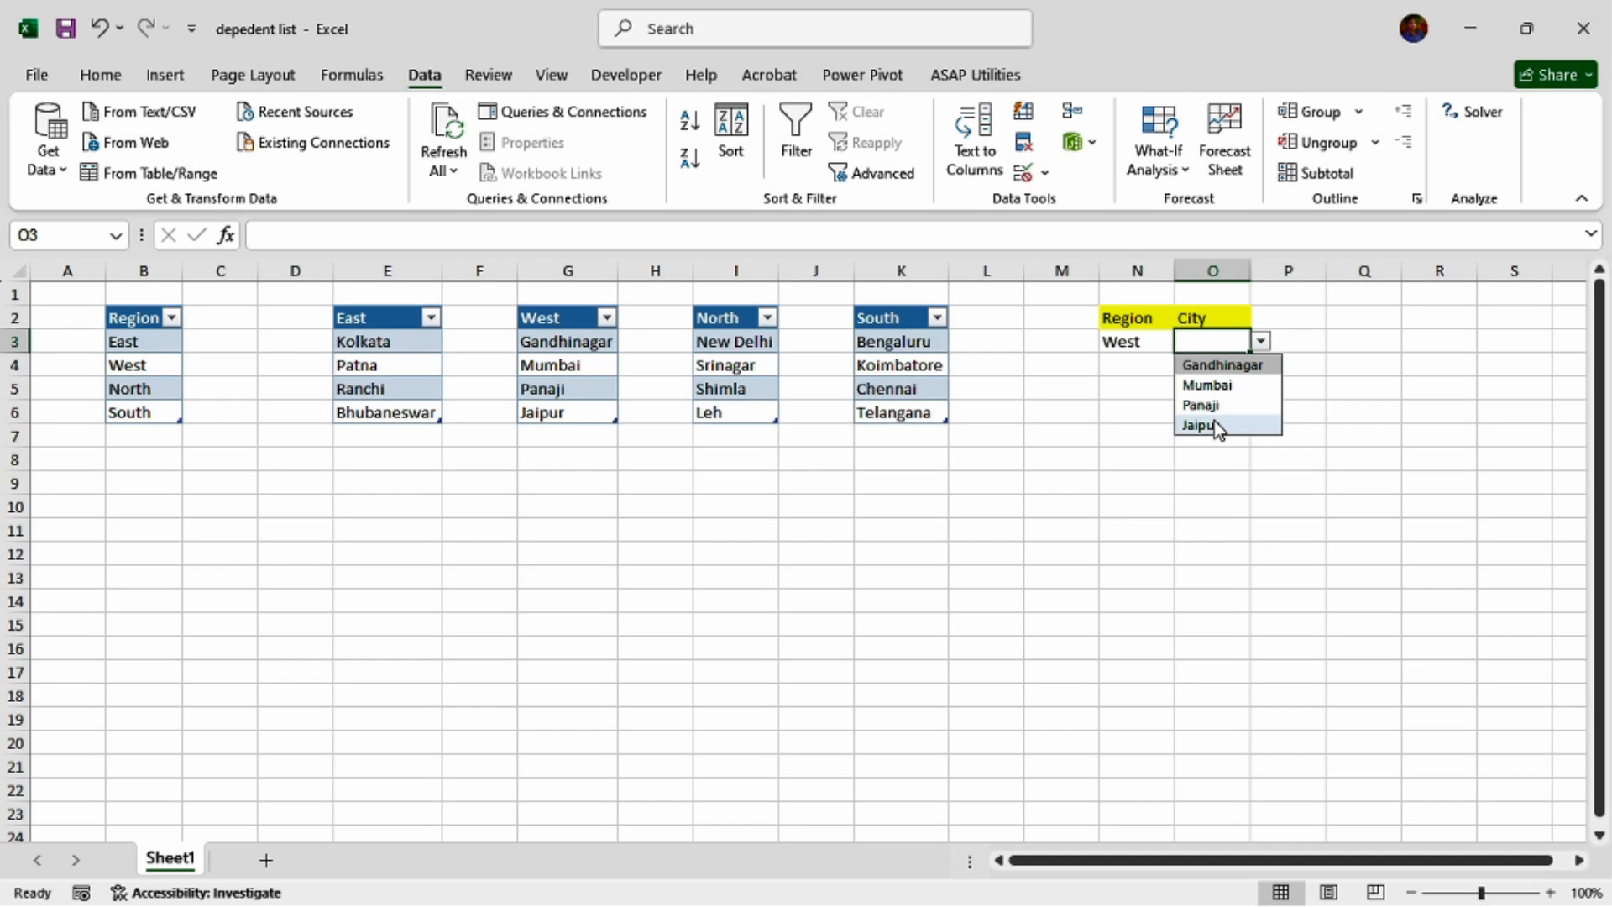
Choose North as the region in N3 and check the City drop-down list in O3.
click(1149, 349)
click(1184, 341)
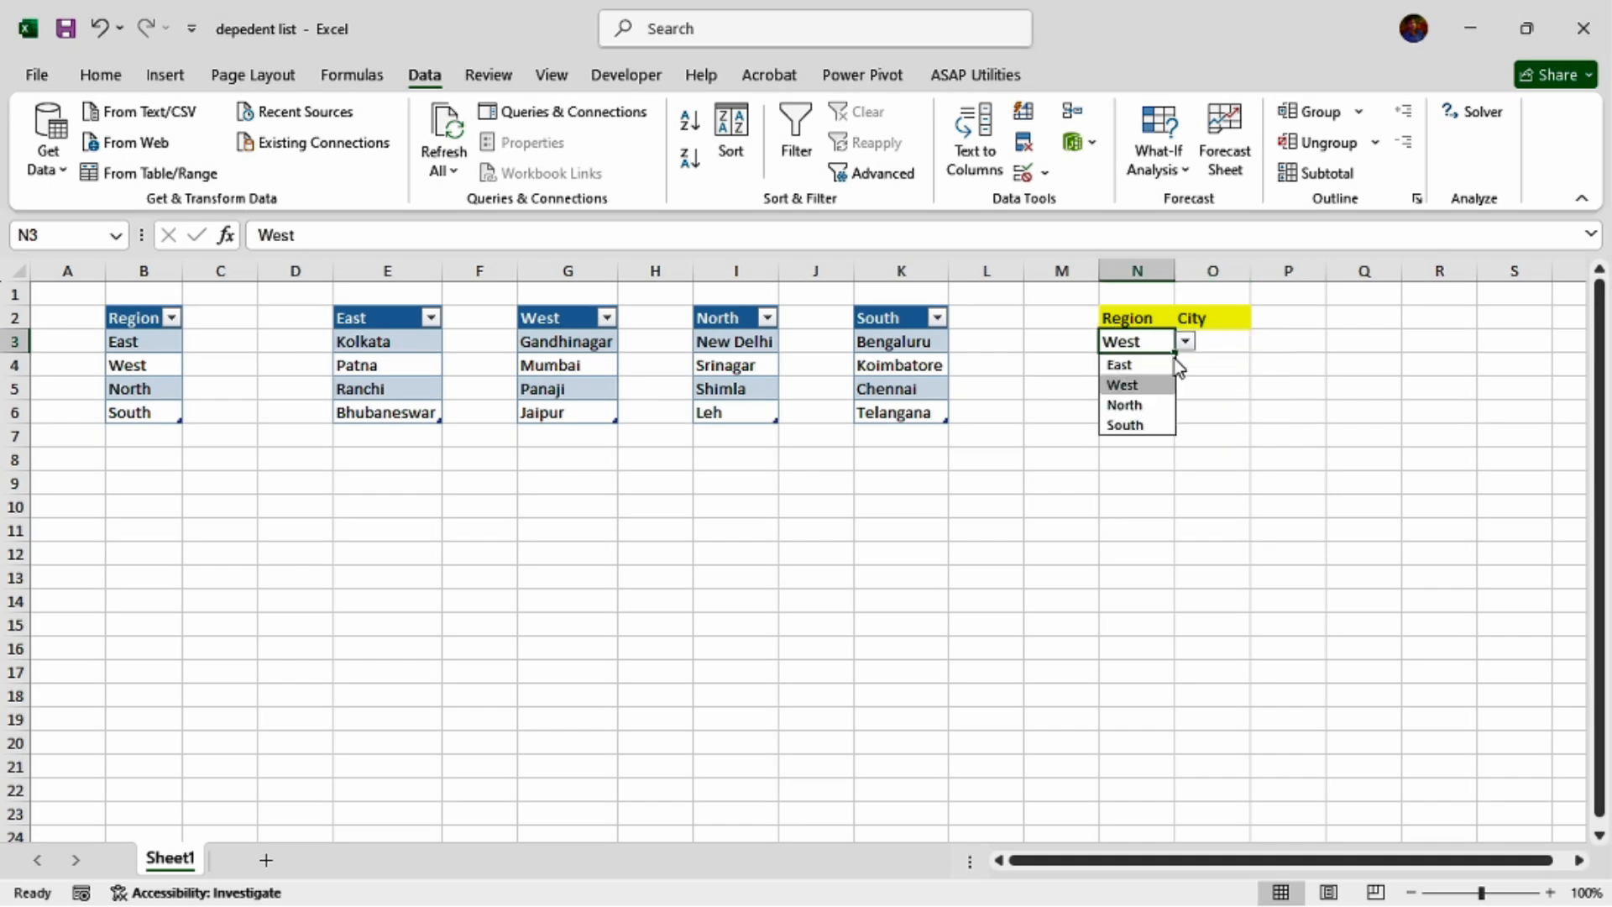
click(1157, 406)
click(1218, 342)
click(1261, 341)
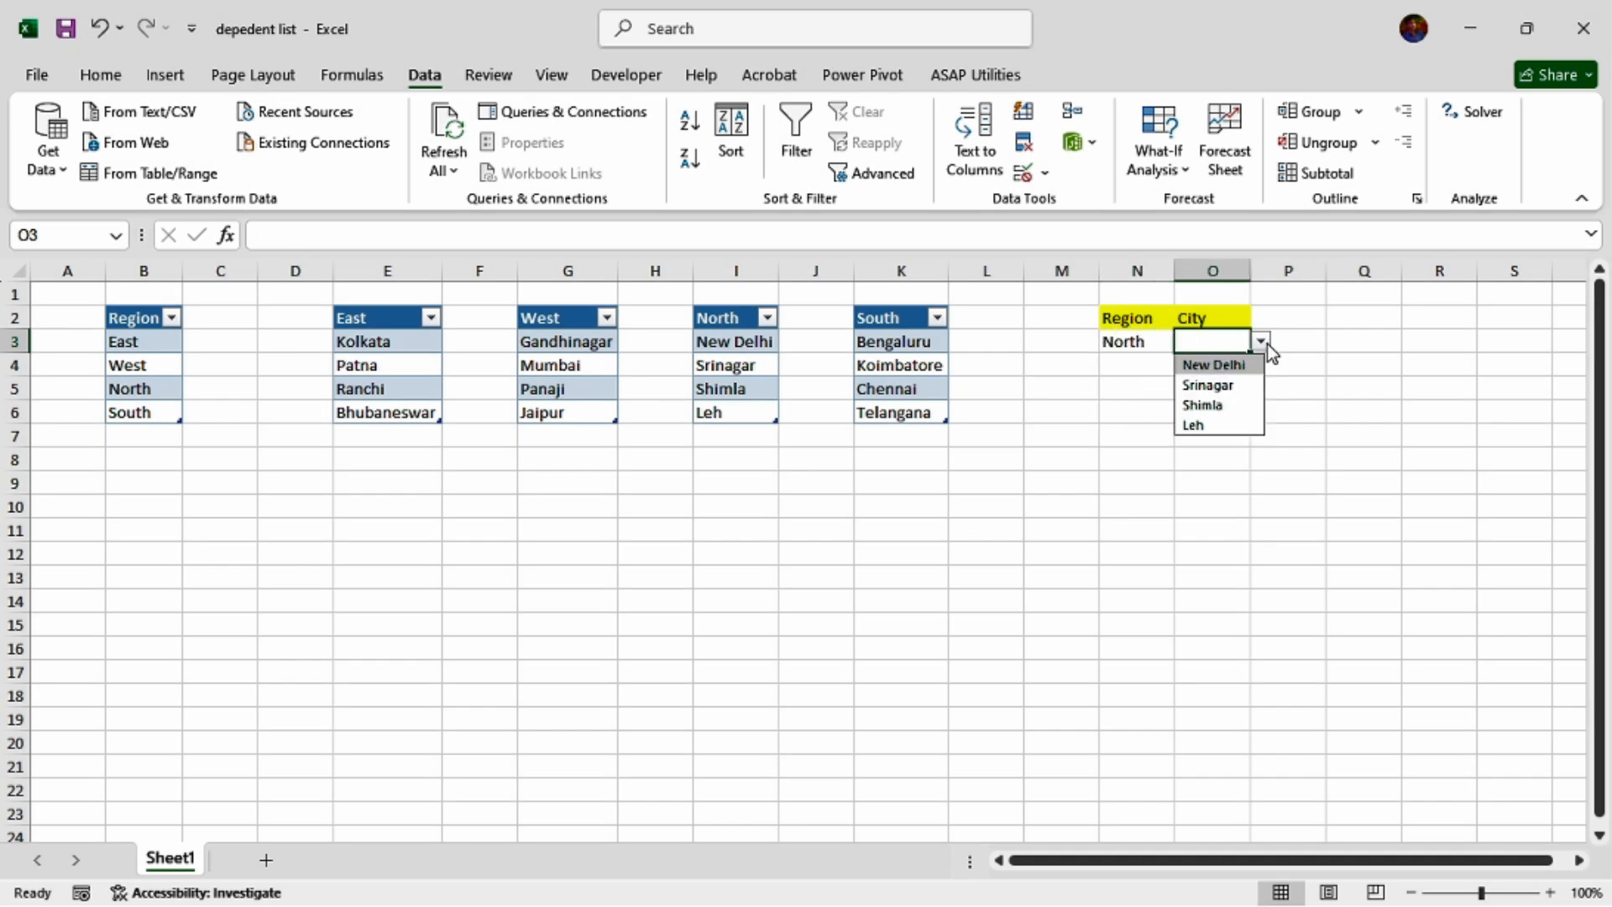
Choose South as the region in N3 and check the City drop-down list in O3 without picking a city.
click(1149, 343)
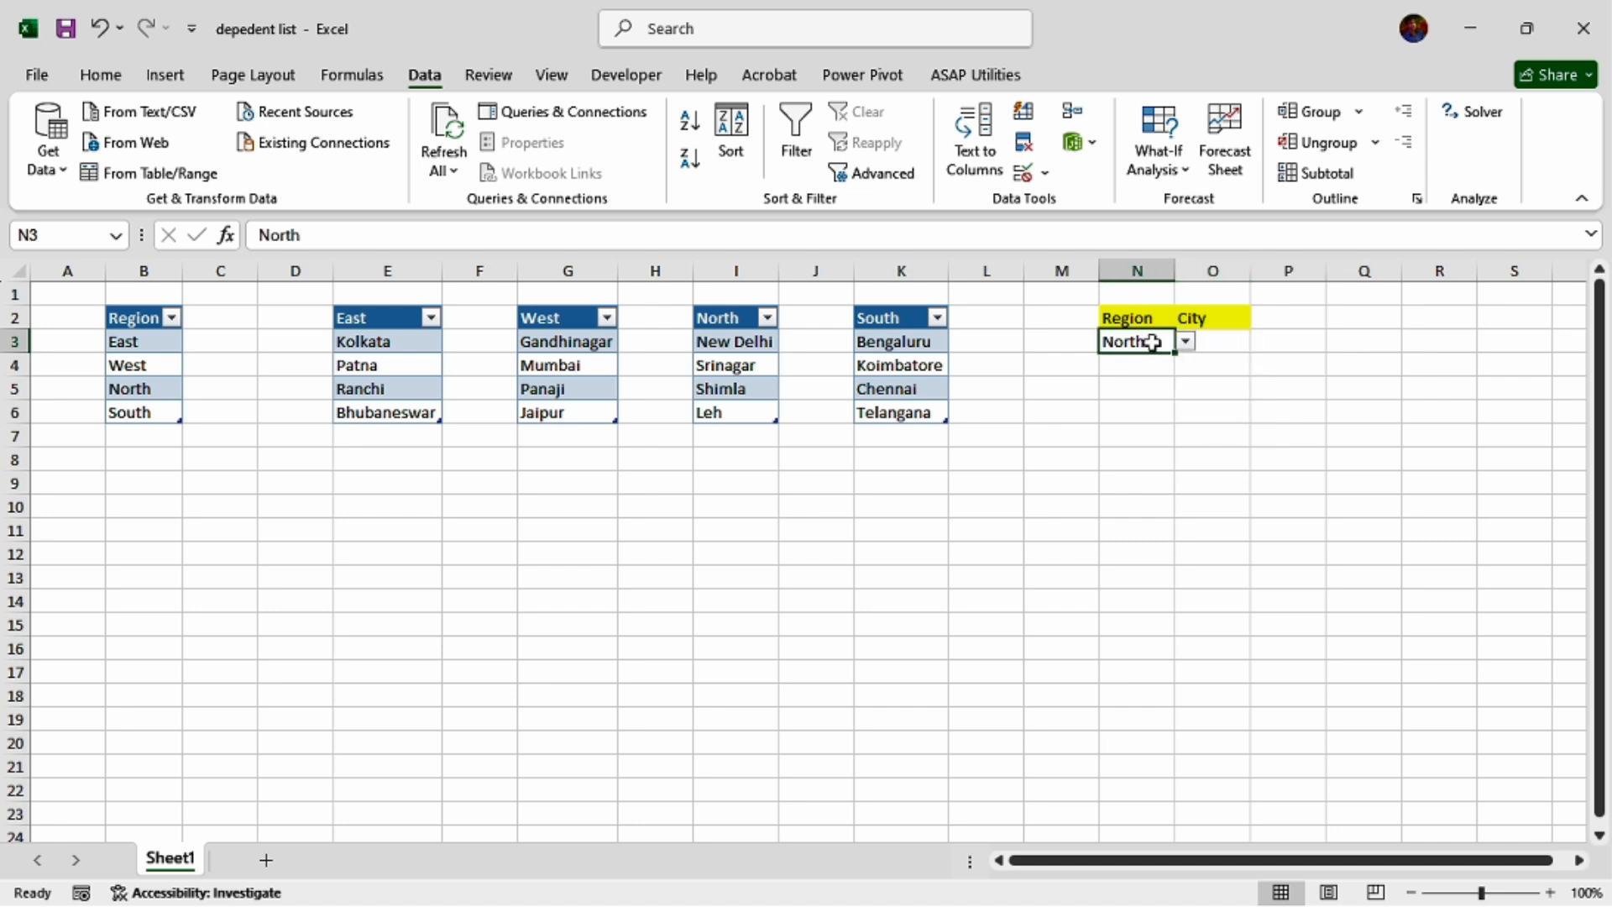
click(1185, 341)
click(1157, 425)
click(1229, 342)
click(1261, 341)
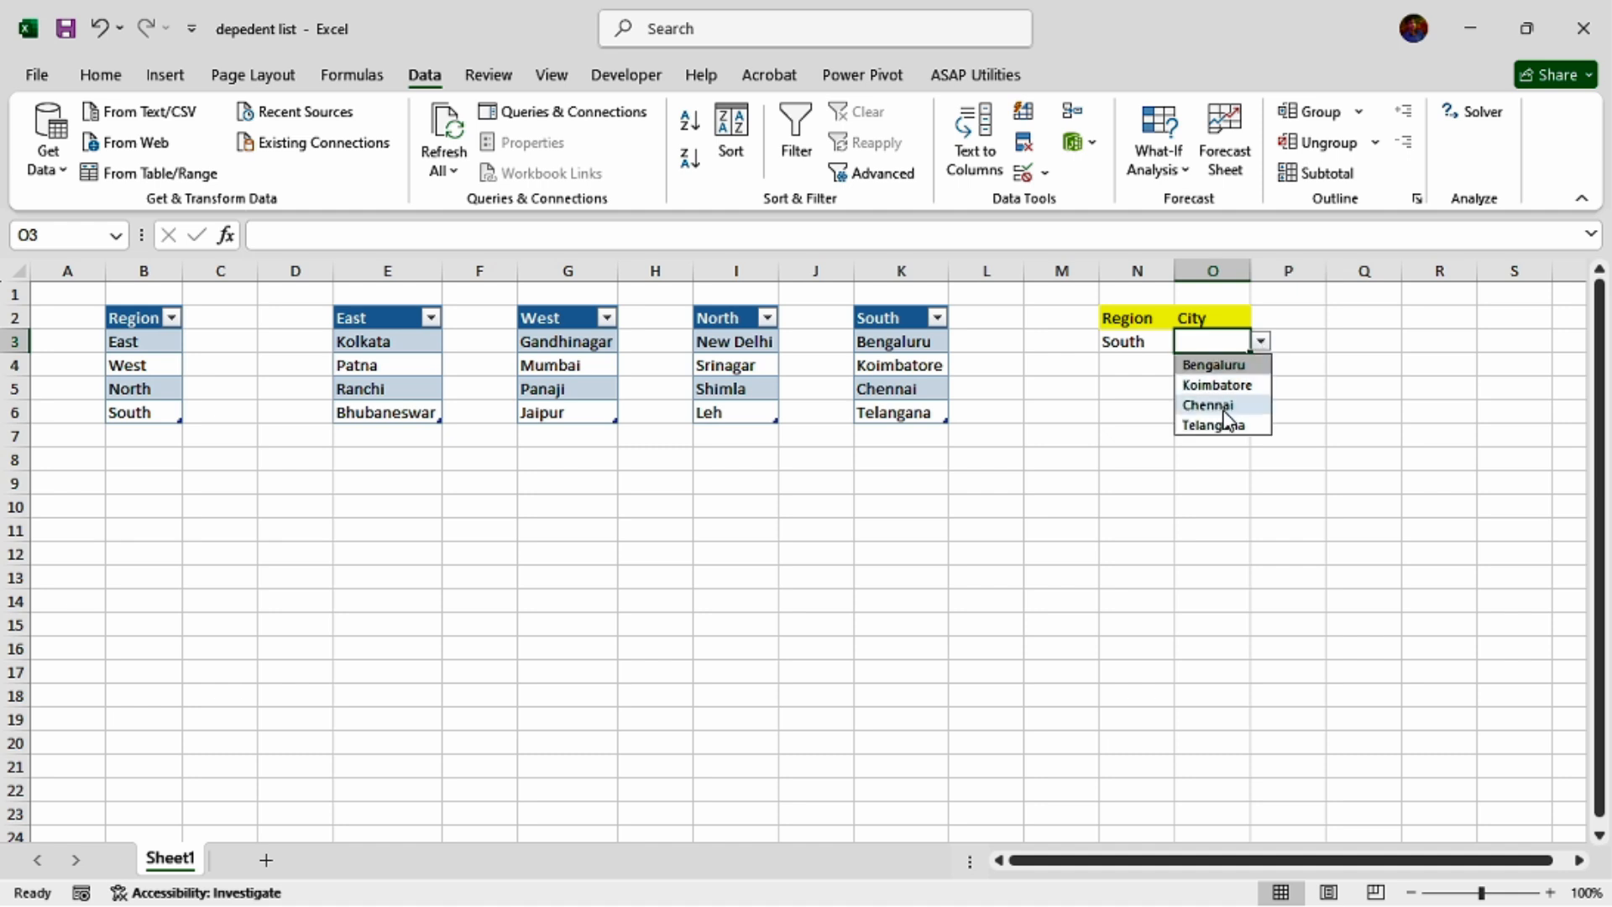
click(1266, 460)
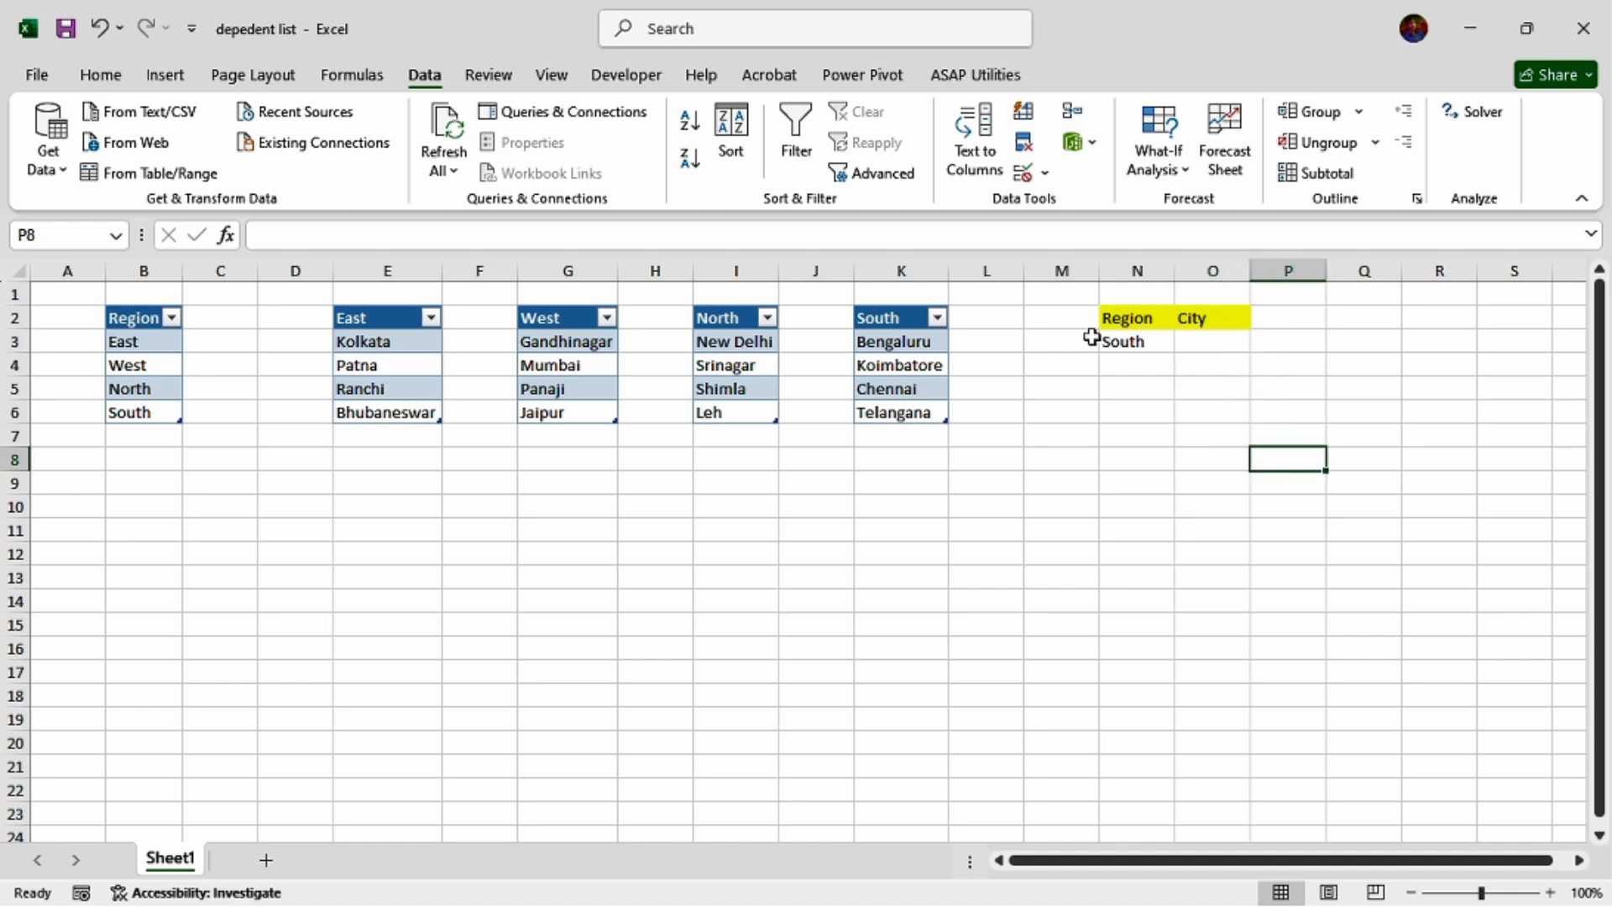